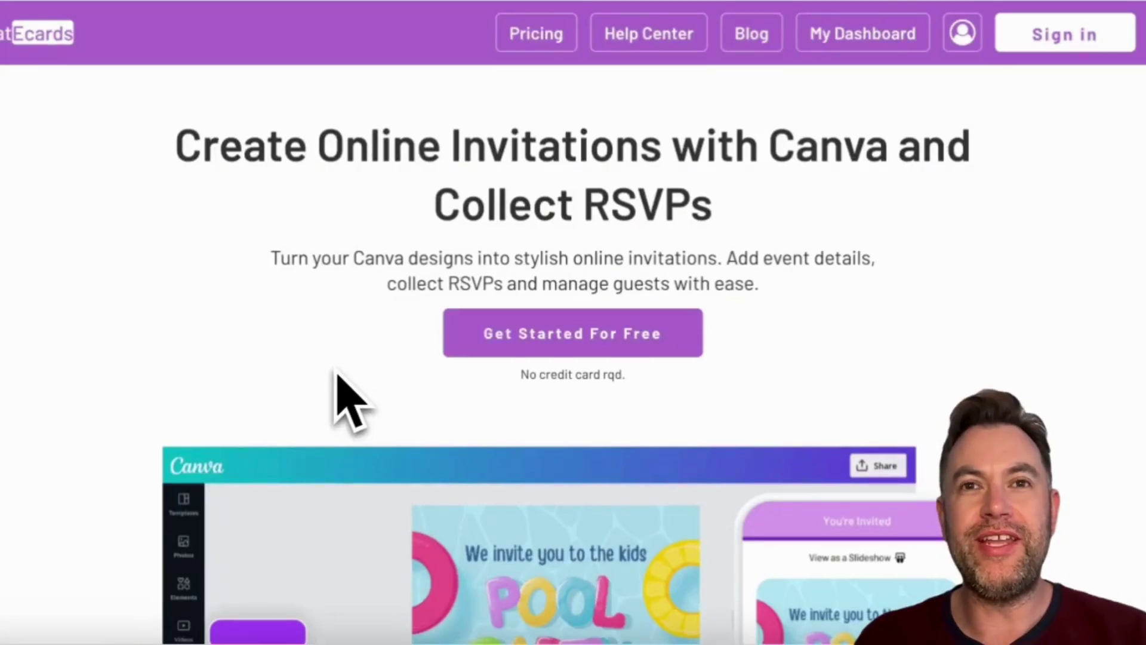
Scroll the CreatEcards home page past pricing and testimonials to the invitation templates gallery.
{"action": "scroll", "coordinate": [351, 402], "scroll_direction": "down", "scroll_amount": 10}
{"action": "scroll", "coordinate": [351, 401], "scroll_direction": "down", "scroll_amount": 12}
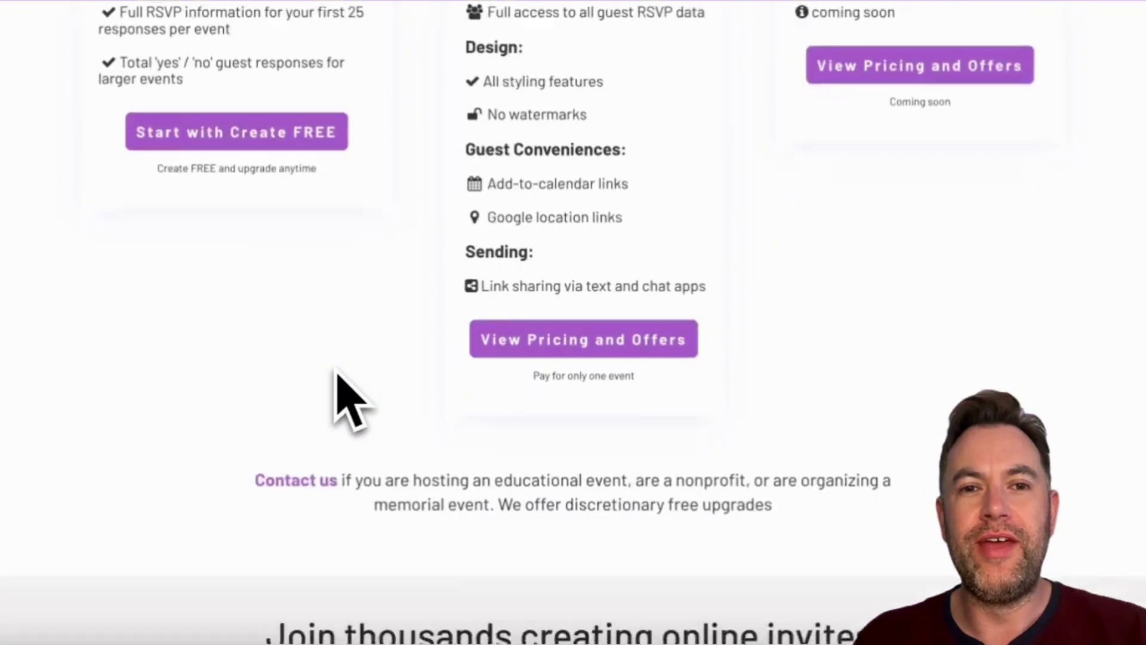
{"action": "scroll", "coordinate": [351, 402], "scroll_direction": "down", "scroll_amount": 12}
{"action": "scroll", "coordinate": [337, 375], "scroll_direction": "down", "scroll_amount": 1}
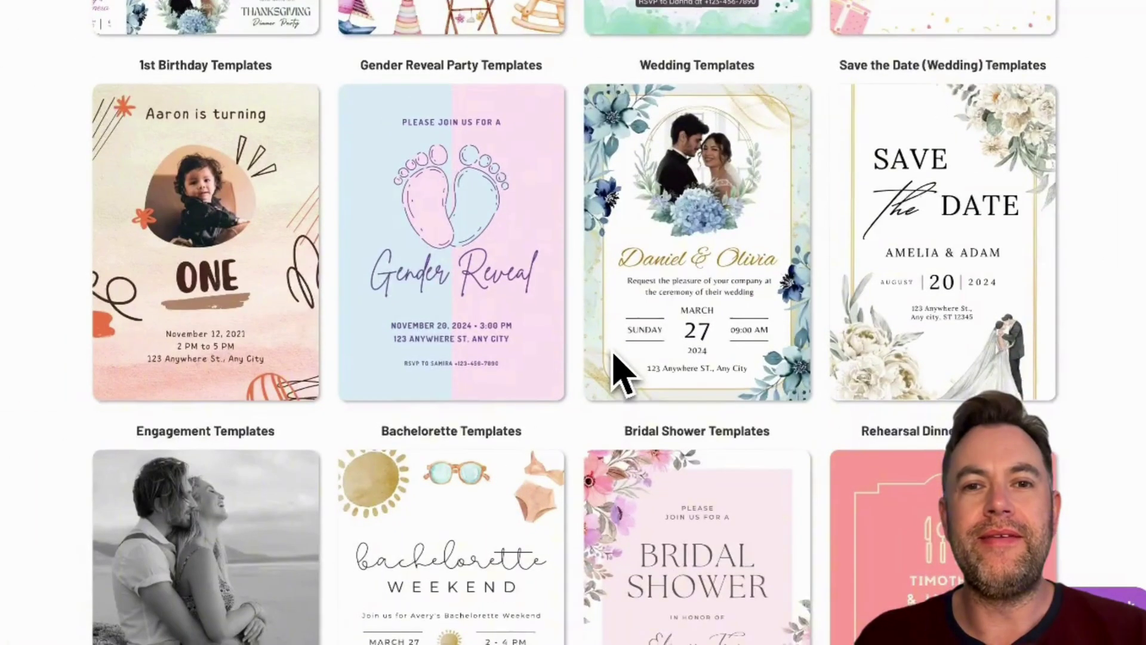
{"action": "scroll", "coordinate": [621, 374], "scroll_direction": "down", "scroll_amount": 10}
{"action": "scroll", "coordinate": [621, 373], "scroll_direction": "down", "scroll_amount": 14}
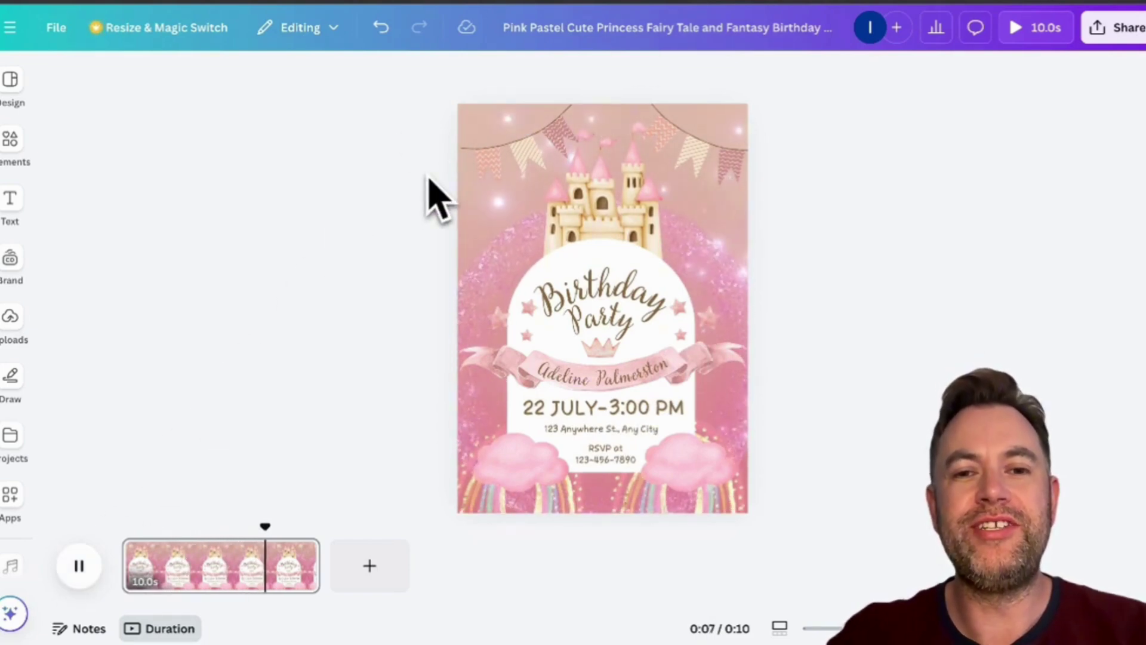
Restart and replay the princess invite's animation preview, then pause it.
{"action": "left_click_drag", "start_coordinate": [276, 526], "coordinate": [41, 525]}
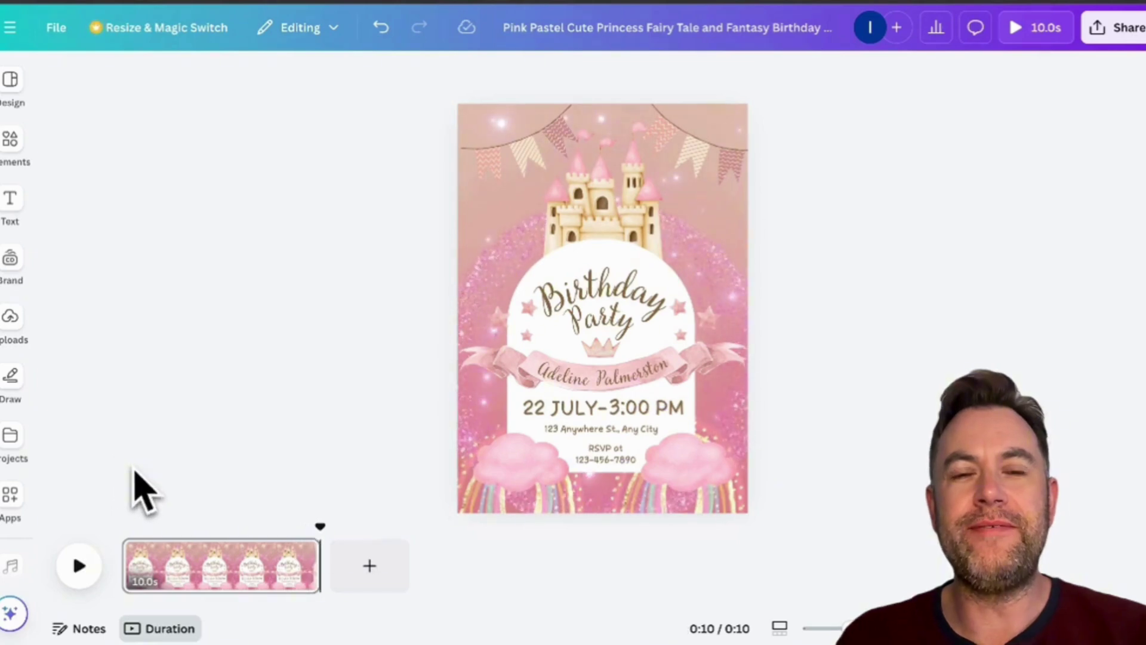
{"action": "left_click", "coordinate": [78, 565]}
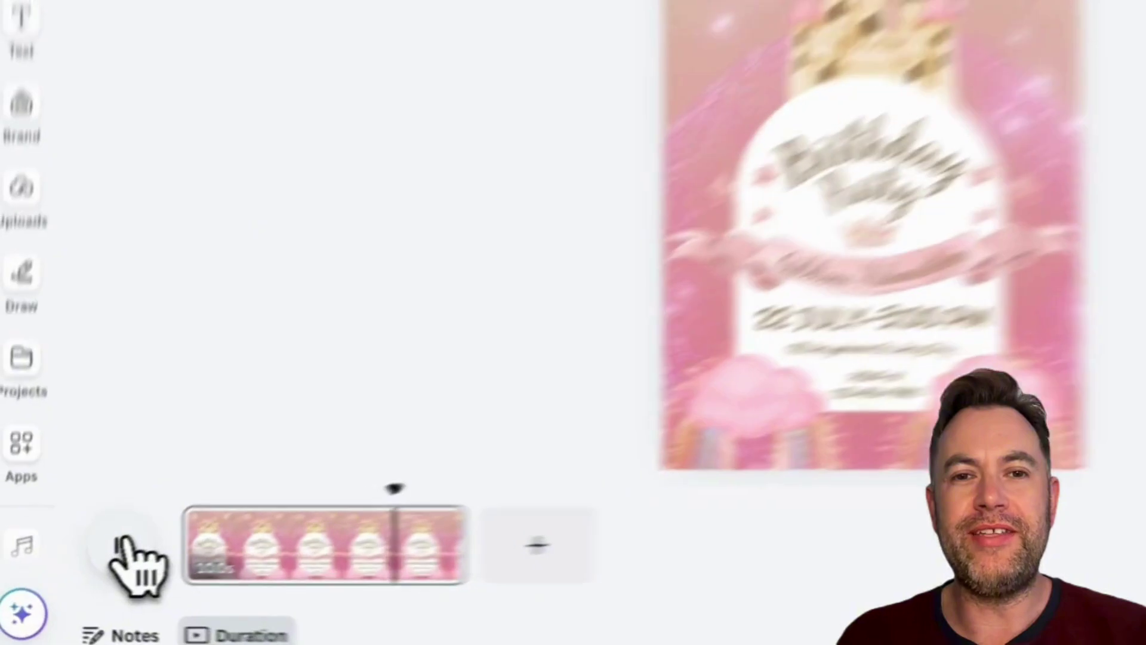
{"action": "left_click", "coordinate": [78, 566]}
Select the Birthday Party title group, then deselect it and bring up Canva's Apps panel.
{"action": "left_click", "coordinate": [595, 299]}
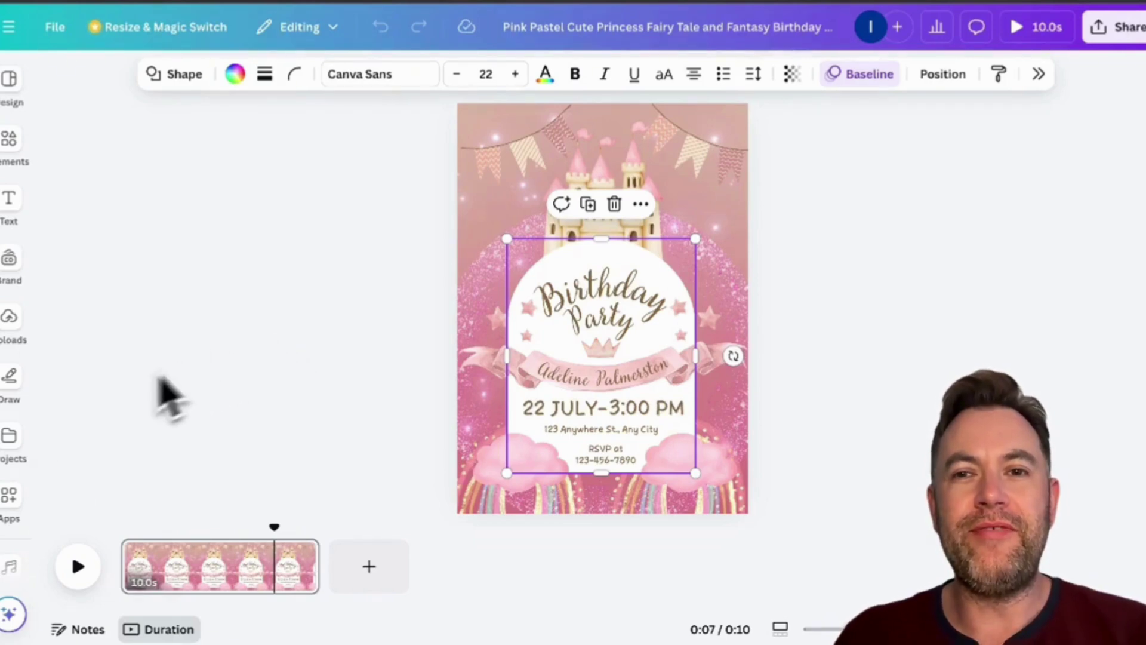
{"action": "left_click", "coordinate": [9, 436]}
{"action": "left_click", "coordinate": [9, 496]}
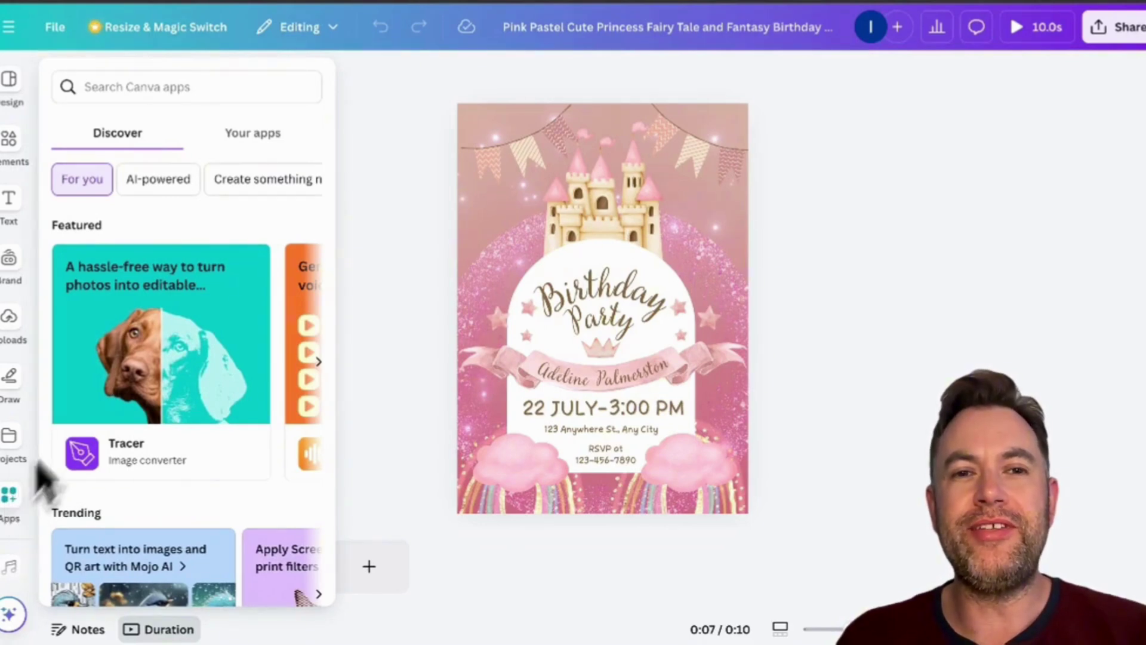
Search Canva apps for 'crea' and launch the CreatEcards app.
{"action": "left_click", "coordinate": [147, 90]}
{"action": "type", "text": "crea"}
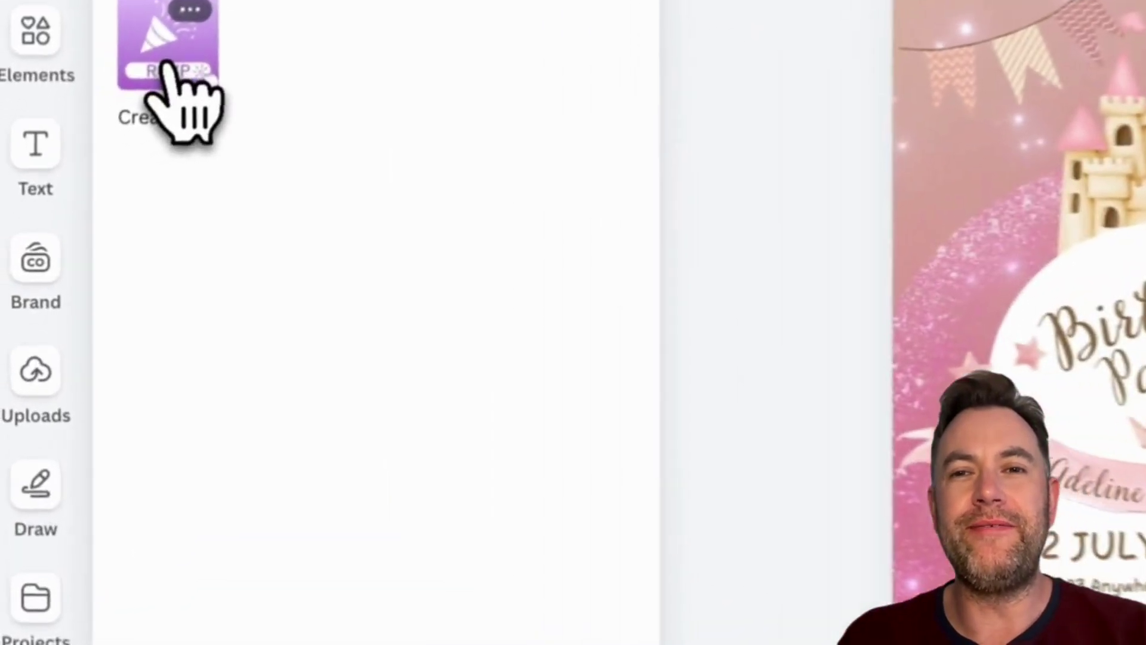
{"action": "left_click", "coordinate": [78, 157]}
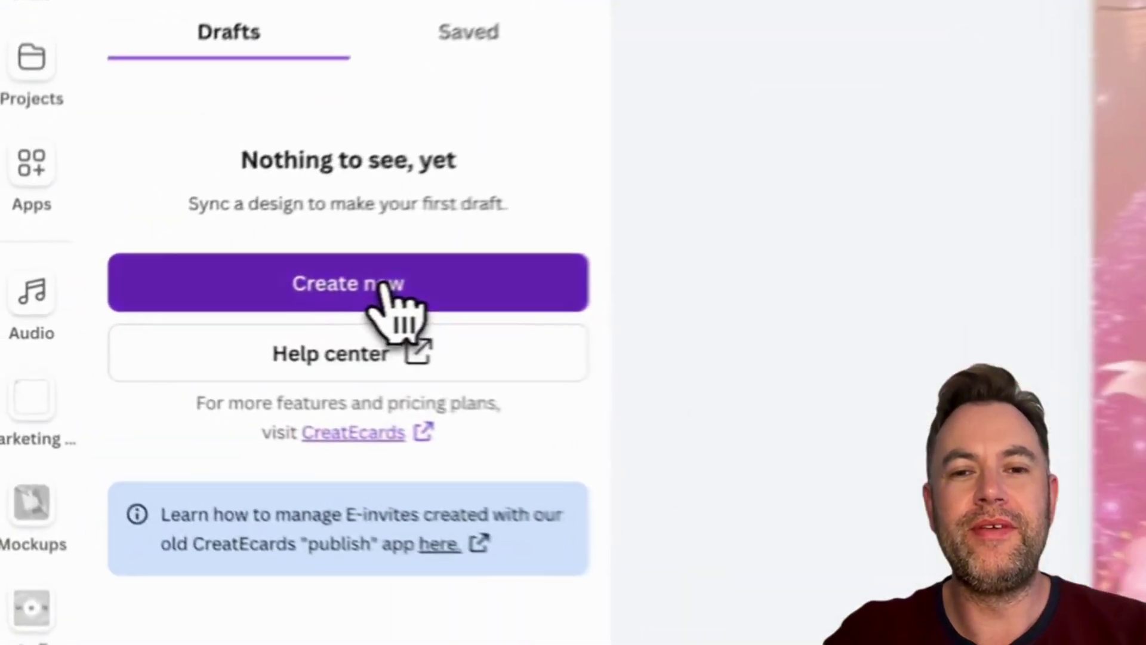
Create a new E-invite draft, then sync and export the princess birthday design to CreatEcards.
{"action": "left_click", "coordinate": [212, 307]}
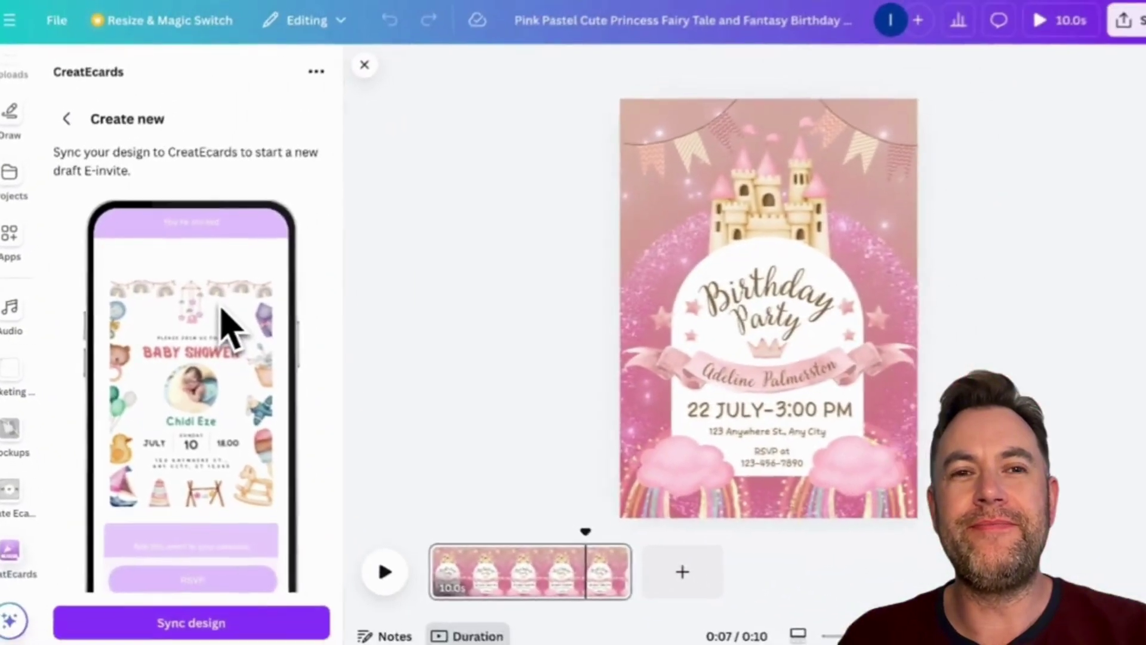
{"action": "scroll", "coordinate": [191, 294], "scroll_direction": "down", "scroll_amount": 2}
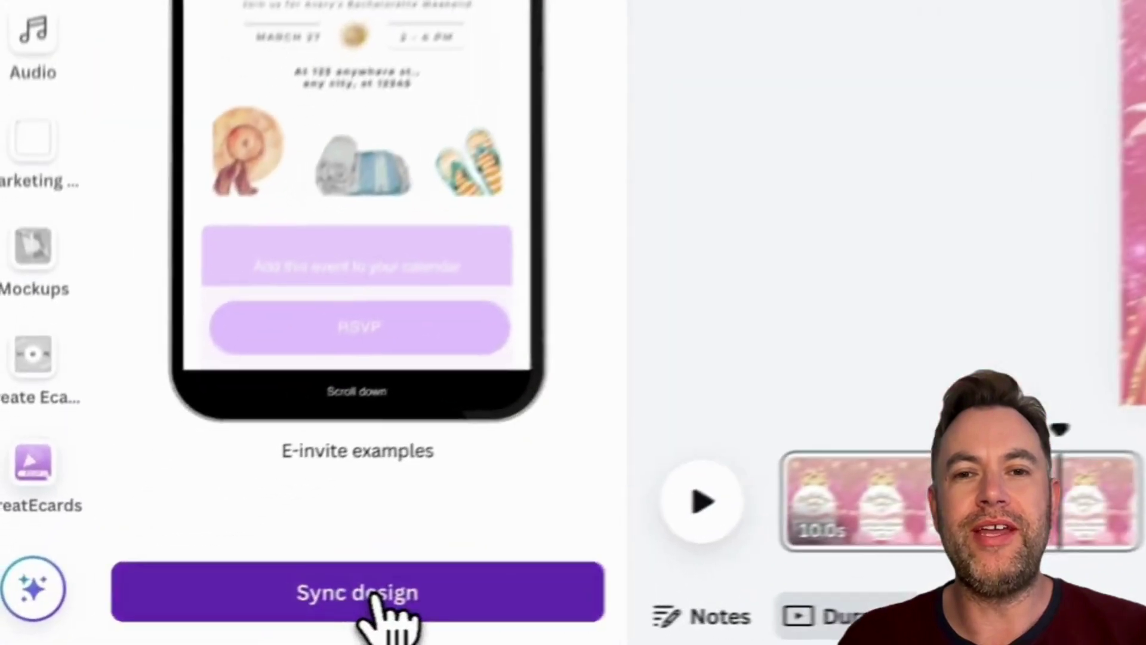
{"action": "left_click", "coordinate": [197, 621]}
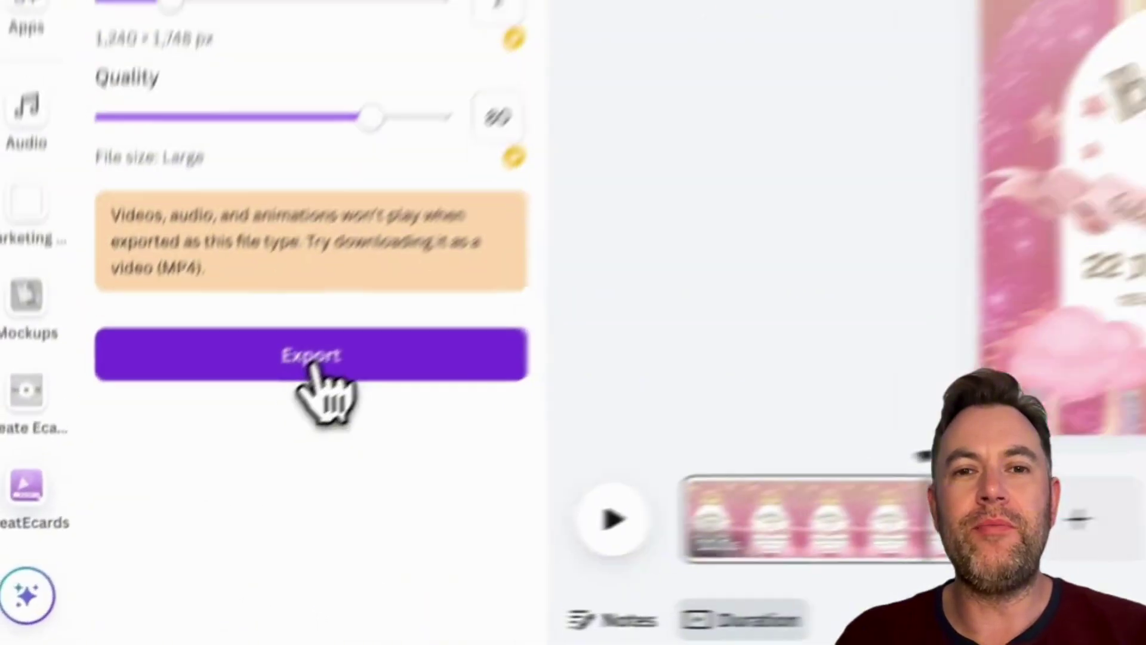
{"action": "left_click", "coordinate": [190, 467]}
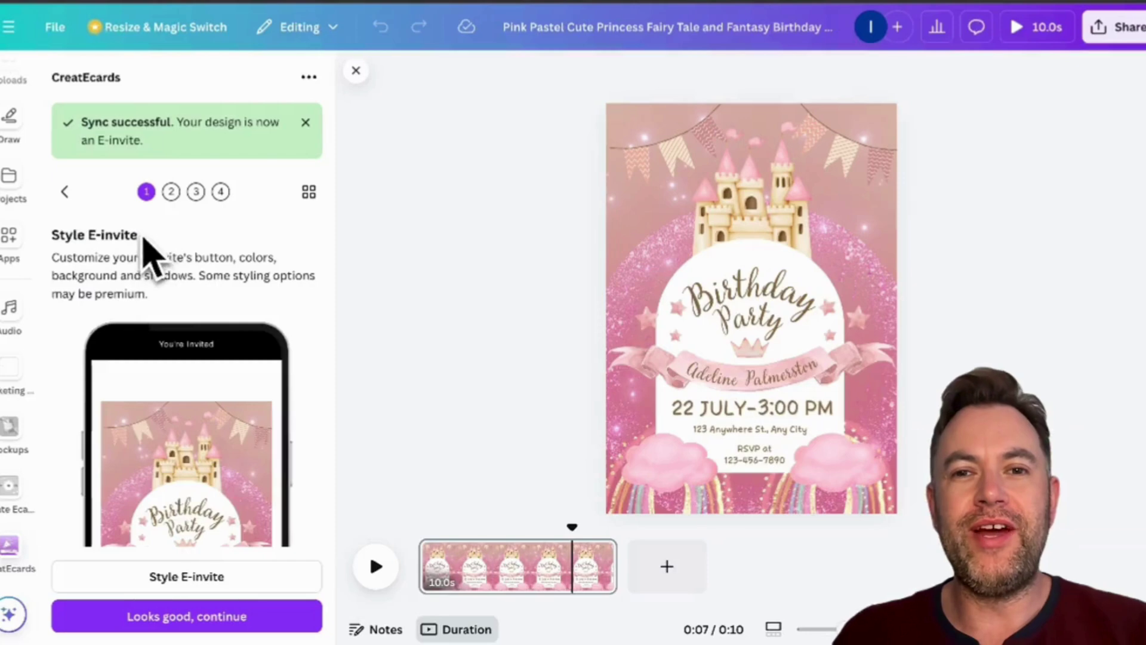
Scroll through the E-invite phone preview and go to the Style E-invite settings.
{"action": "scroll", "coordinate": [152, 272], "scroll_direction": "down", "scroll_amount": 2}
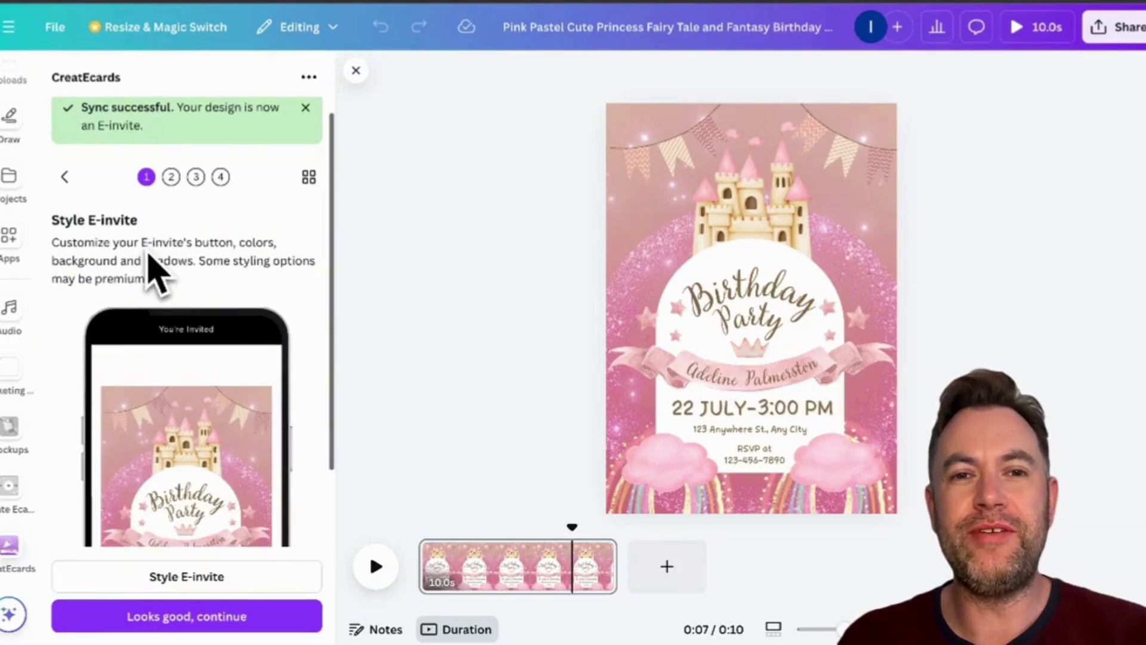
{"action": "scroll", "coordinate": [153, 272], "scroll_direction": "down", "scroll_amount": 5}
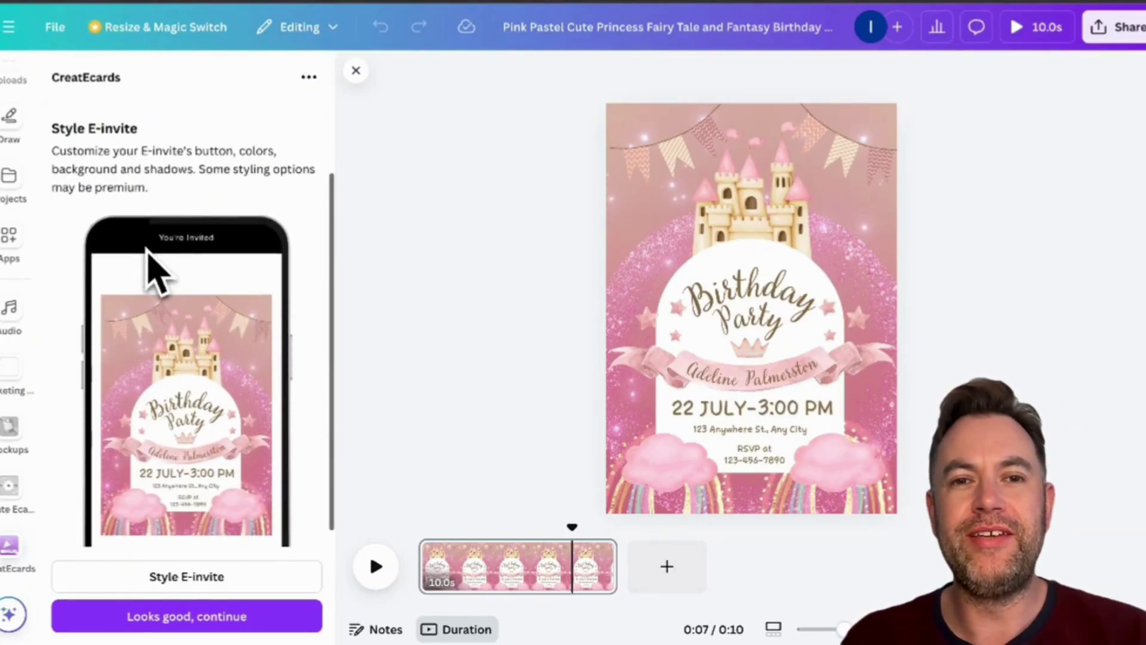
{"action": "scroll", "coordinate": [181, 484], "scroll_direction": "down", "scroll_amount": 1}
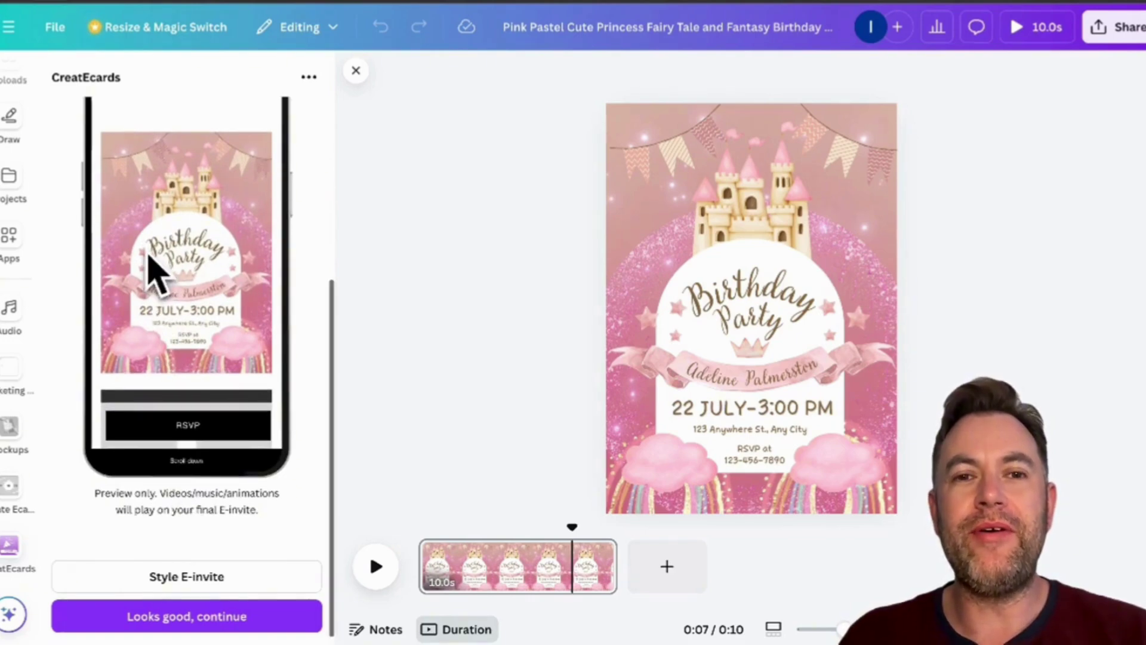
{"action": "scroll", "coordinate": [177, 478], "scroll_direction": "down", "scroll_amount": 1}
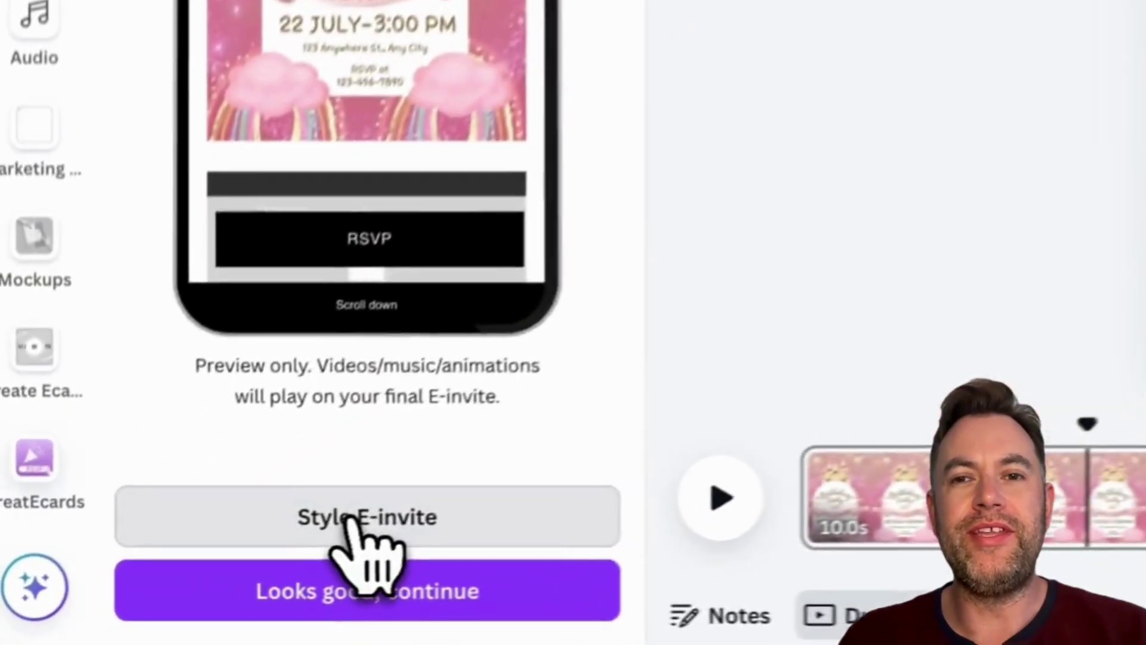
{"action": "left_click", "coordinate": [351, 517]}
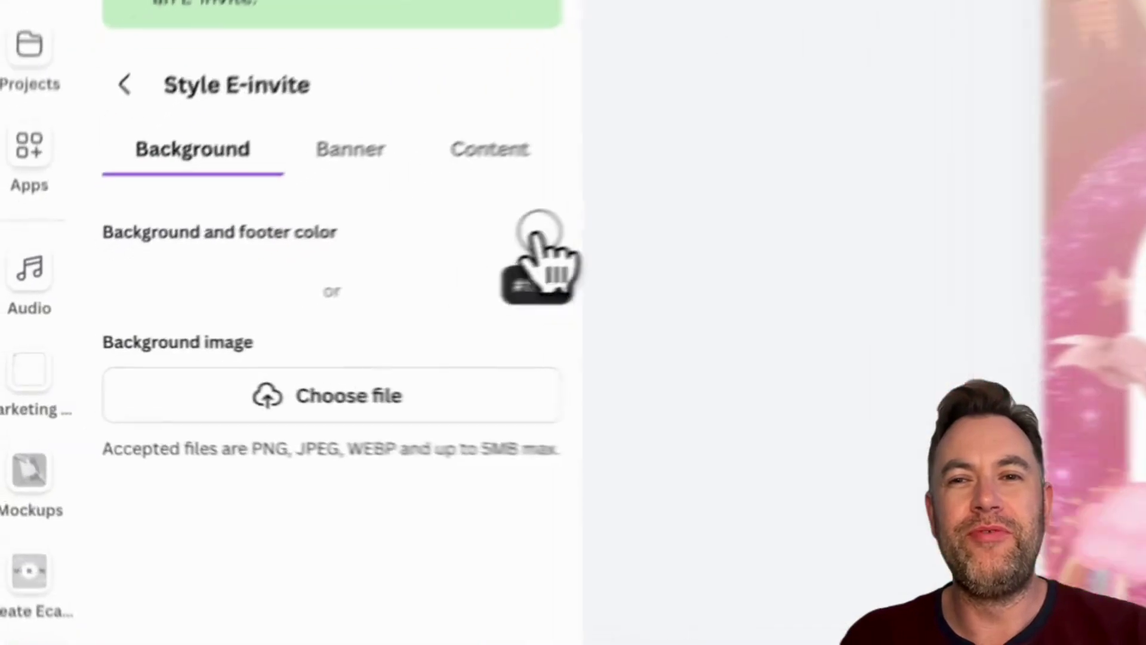
Make the E-invite background and footer colour white, then move on to Banner styling.
{"action": "left_click", "coordinate": [309, 286]}
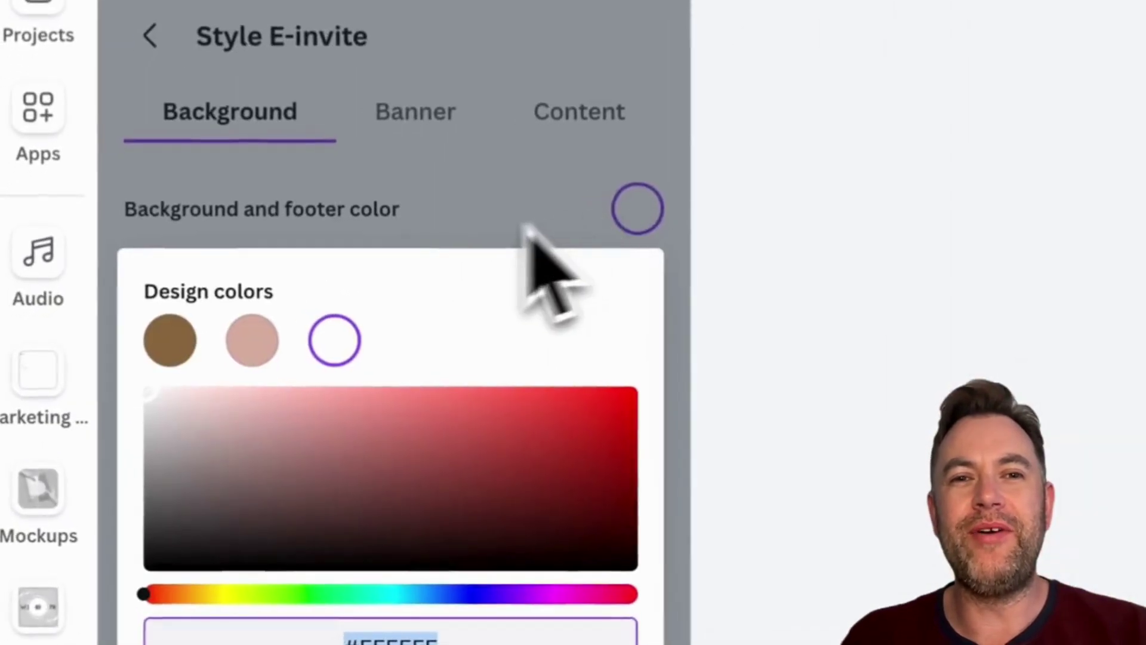
{"action": "left_click", "coordinate": [357, 338]}
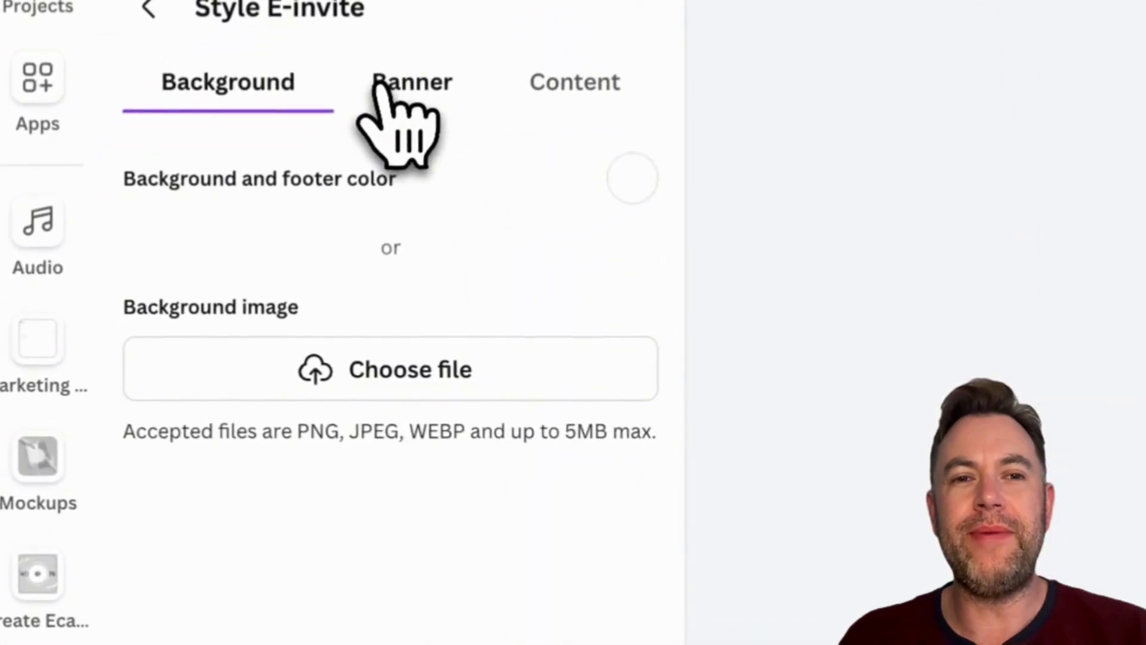
{"action": "left_click", "coordinate": [182, 237]}
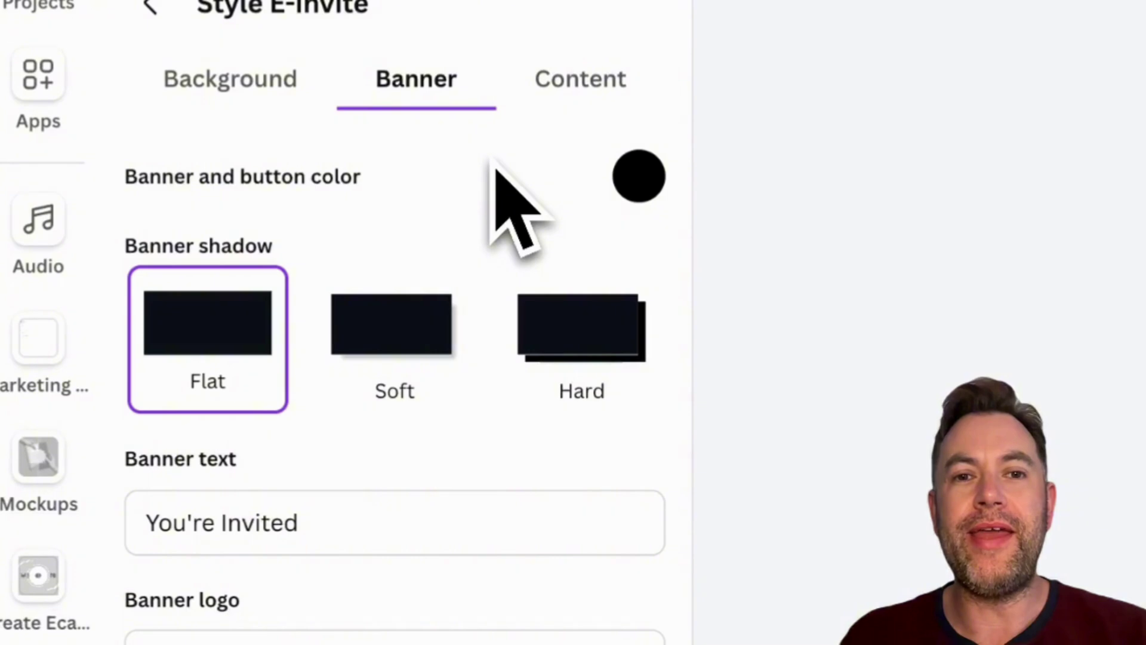
Set the banner and button colour to dark red, abandoning two banner logo upload attempts.
{"action": "left_click", "coordinate": [639, 177]}
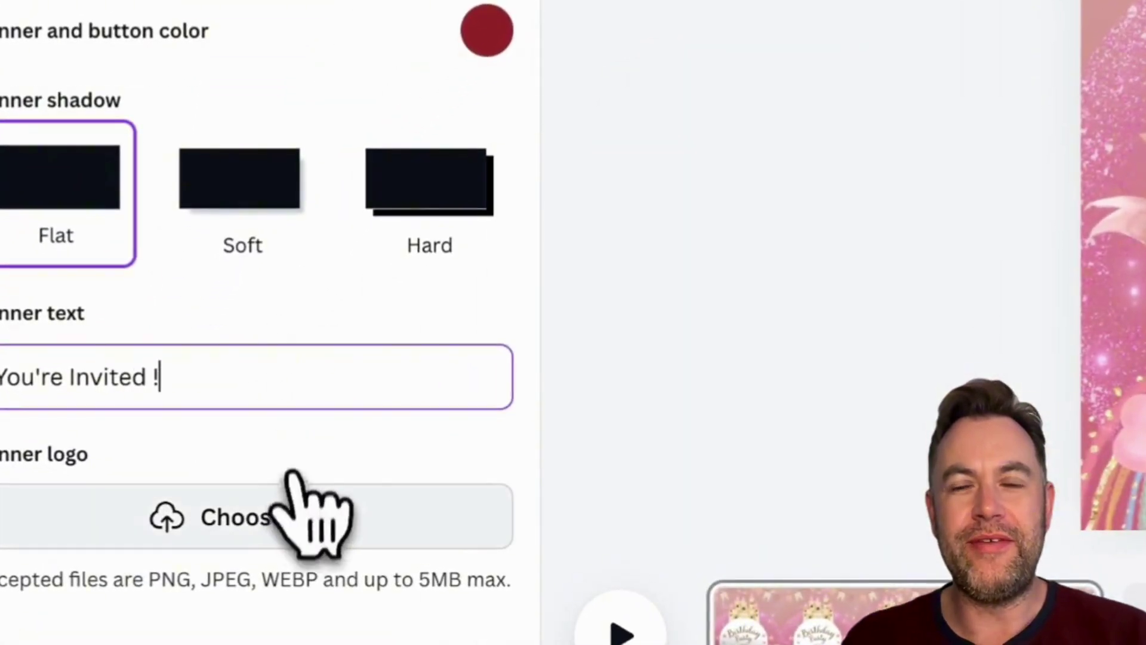
{"action": "left_click", "coordinate": [278, 523]}
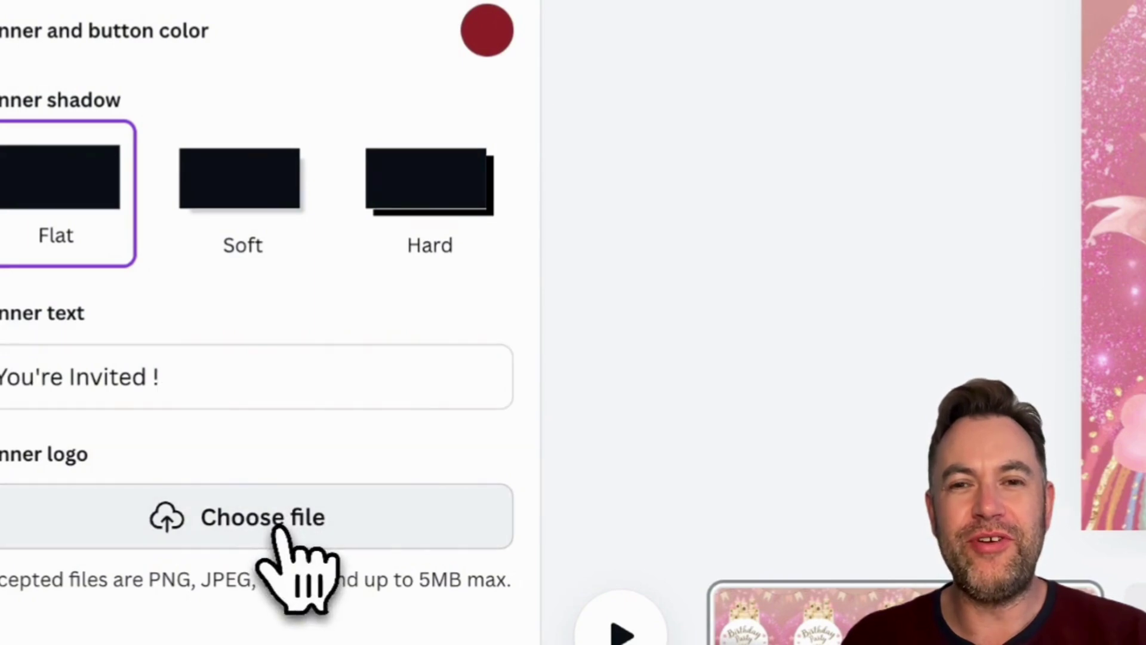
{"action": "key", "text": "Escape"}
{"action": "left_click", "coordinate": [279, 525]}
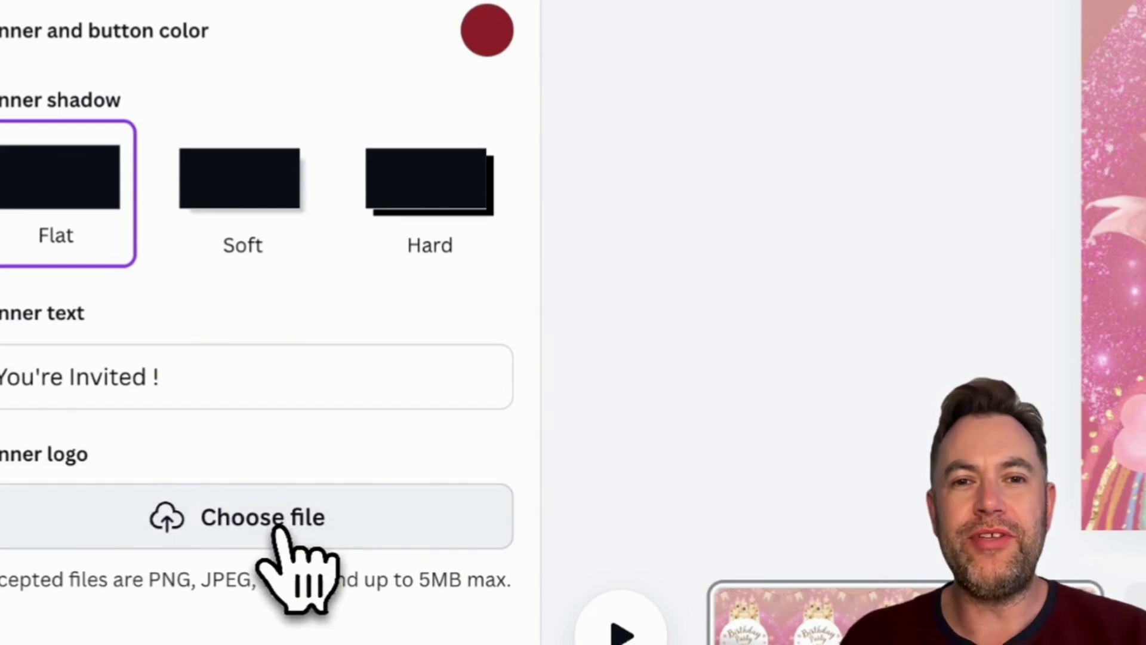
{"action": "key", "text": "Escape"}
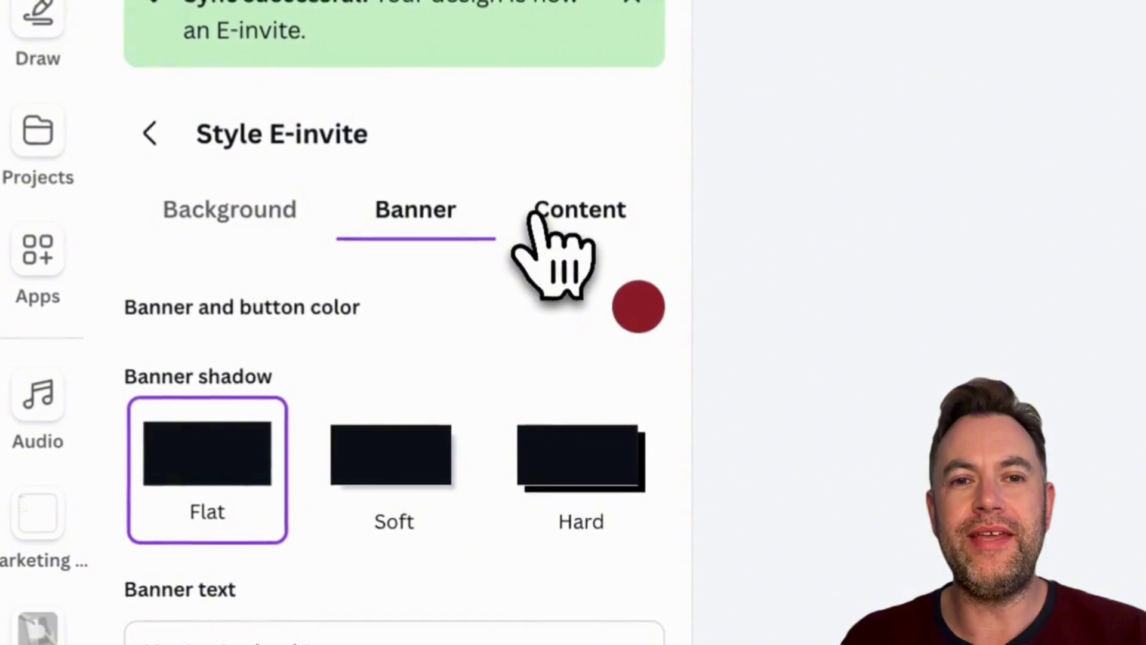
{"action": "left_click", "coordinate": [541, 215]}
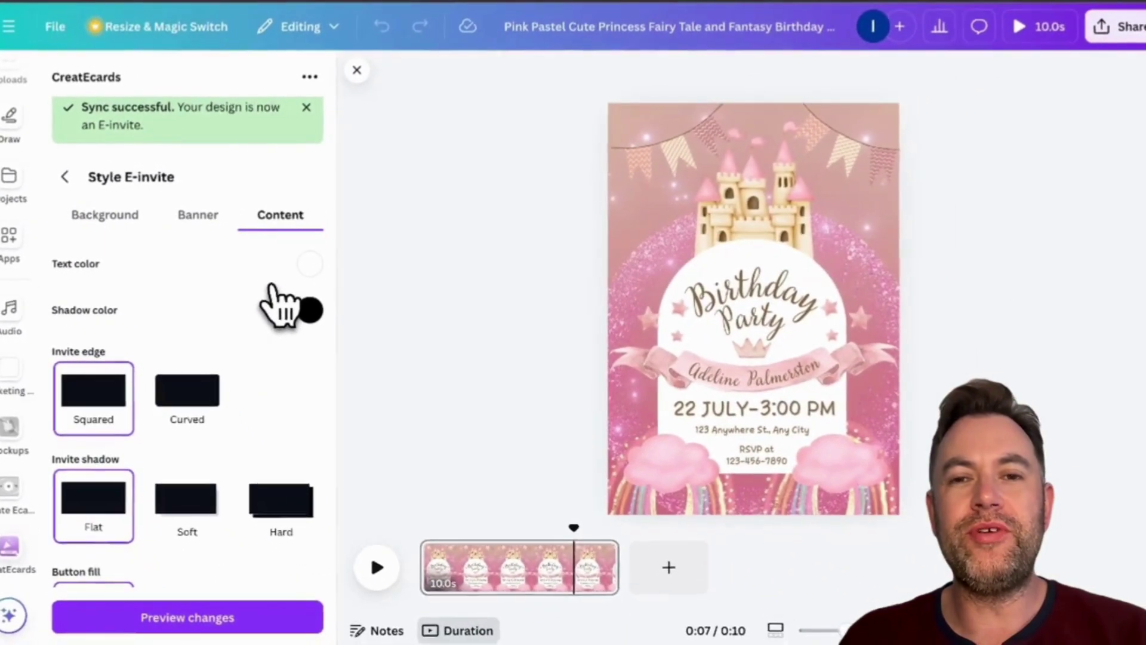
Review content styling (white text, black shadow, squared edge, flat shadow) and preview the synced E-invite.
{"action": "scroll", "coordinate": [310, 319], "scroll_direction": "down", "scroll_amount": 2}
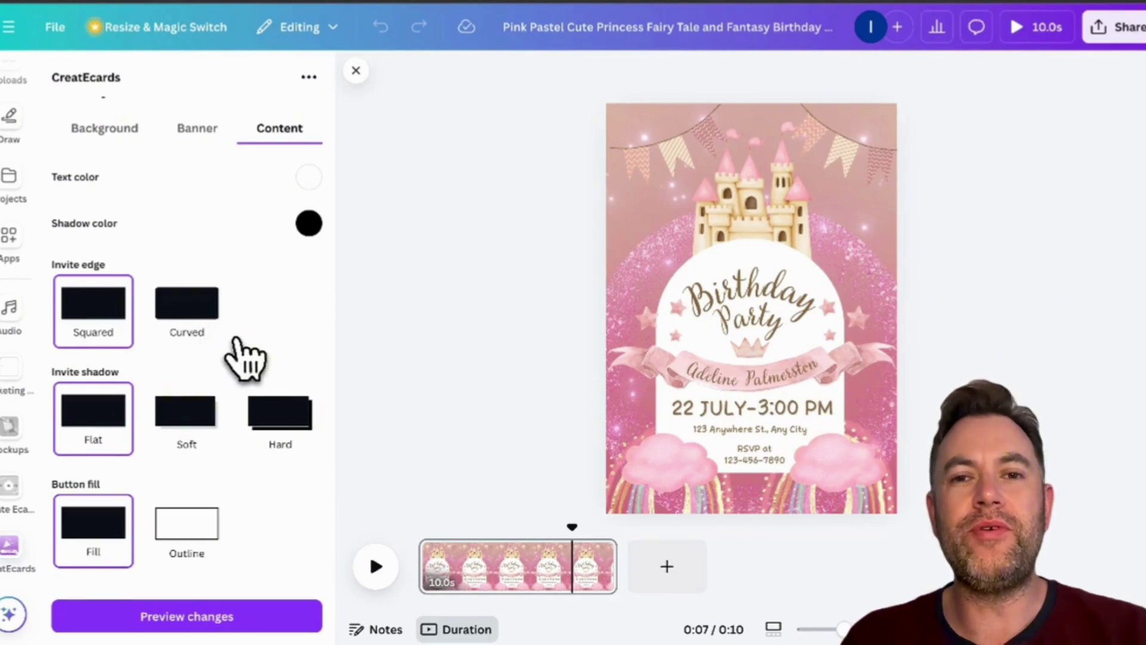
{"action": "scroll", "coordinate": [248, 361], "scroll_direction": "down", "scroll_amount": 2}
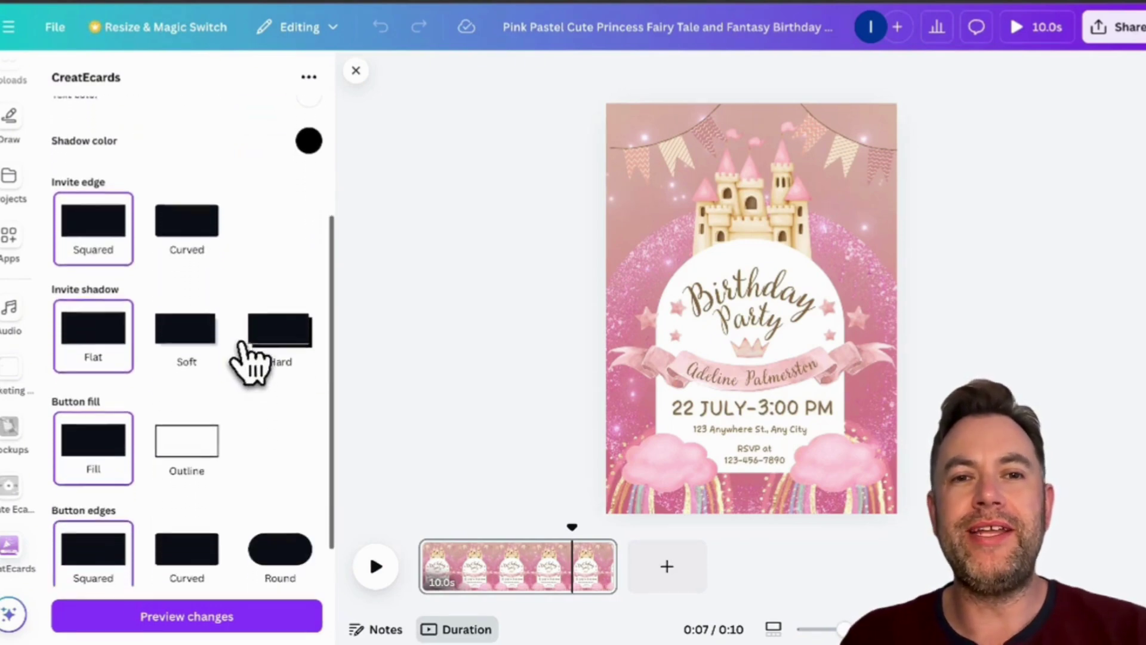
{"action": "scroll", "coordinate": [248, 362], "scroll_direction": "down", "scroll_amount": 1}
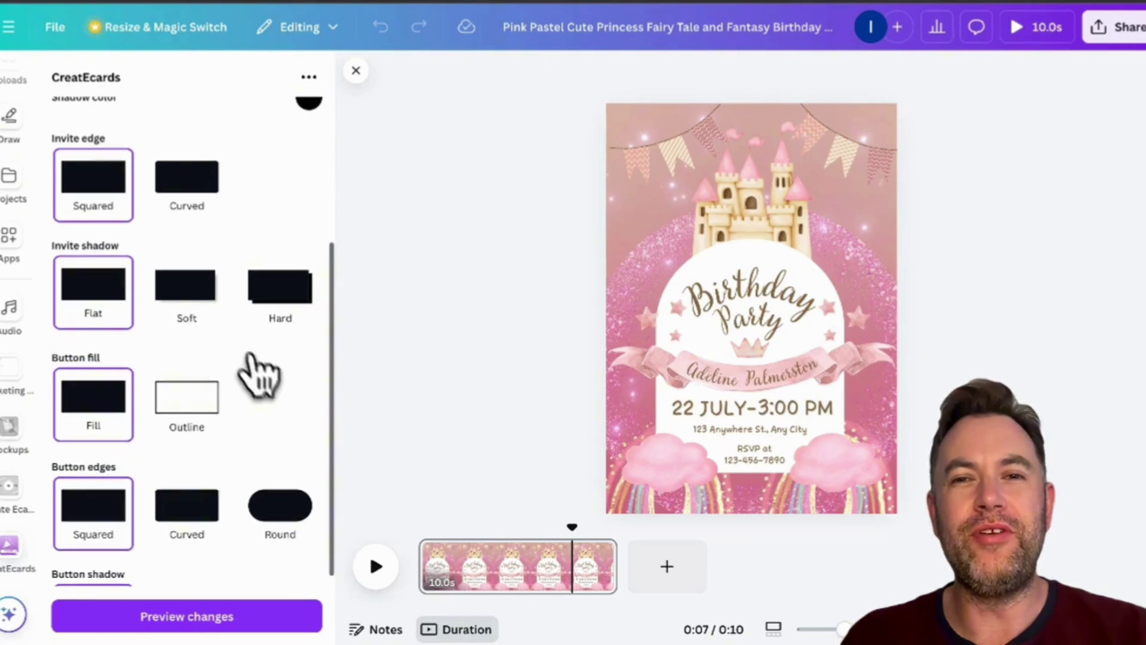
{"action": "scroll", "coordinate": [278, 396], "scroll_direction": "down", "scroll_amount": 1}
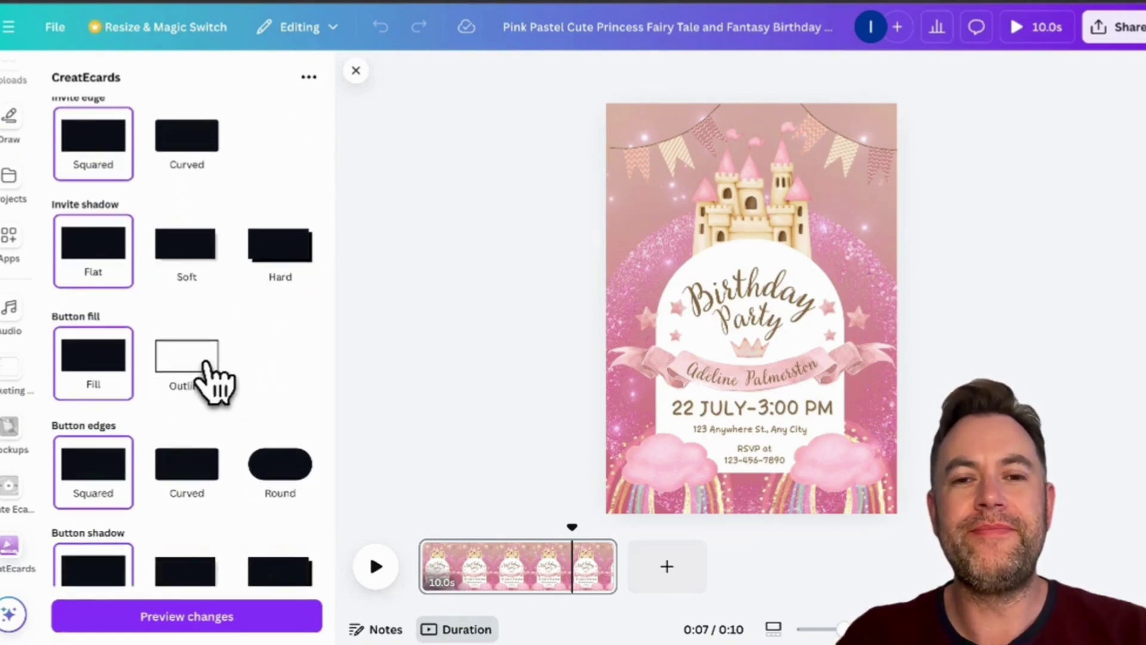
{"action": "left_click", "coordinate": [202, 617]}
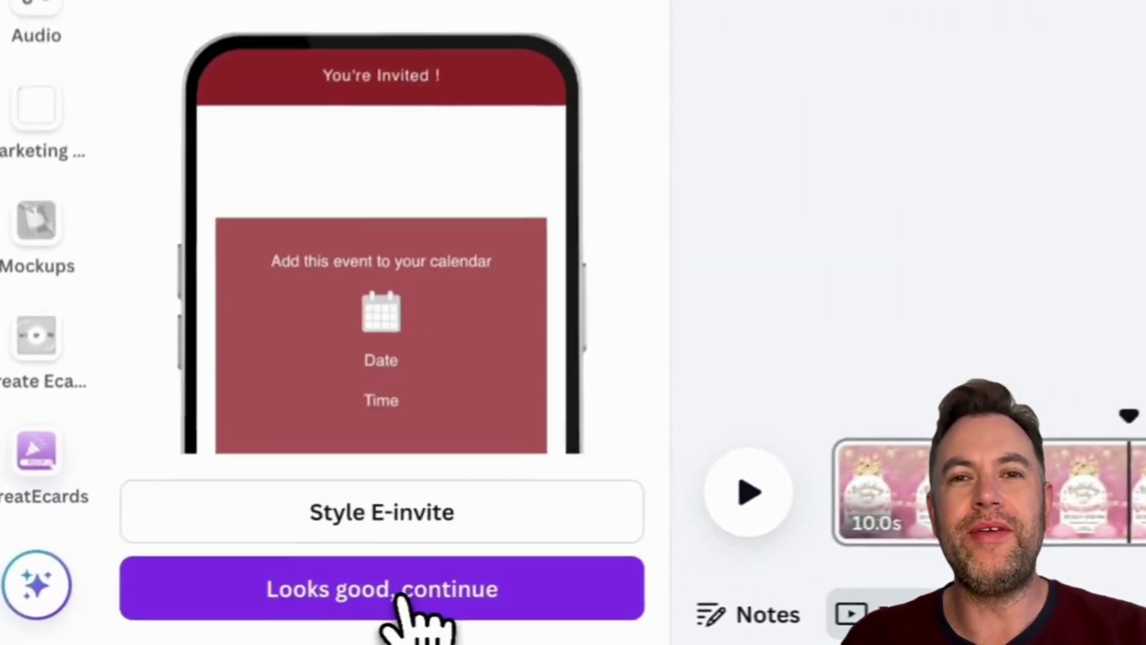
{"action": "left_click", "coordinate": [404, 597]}
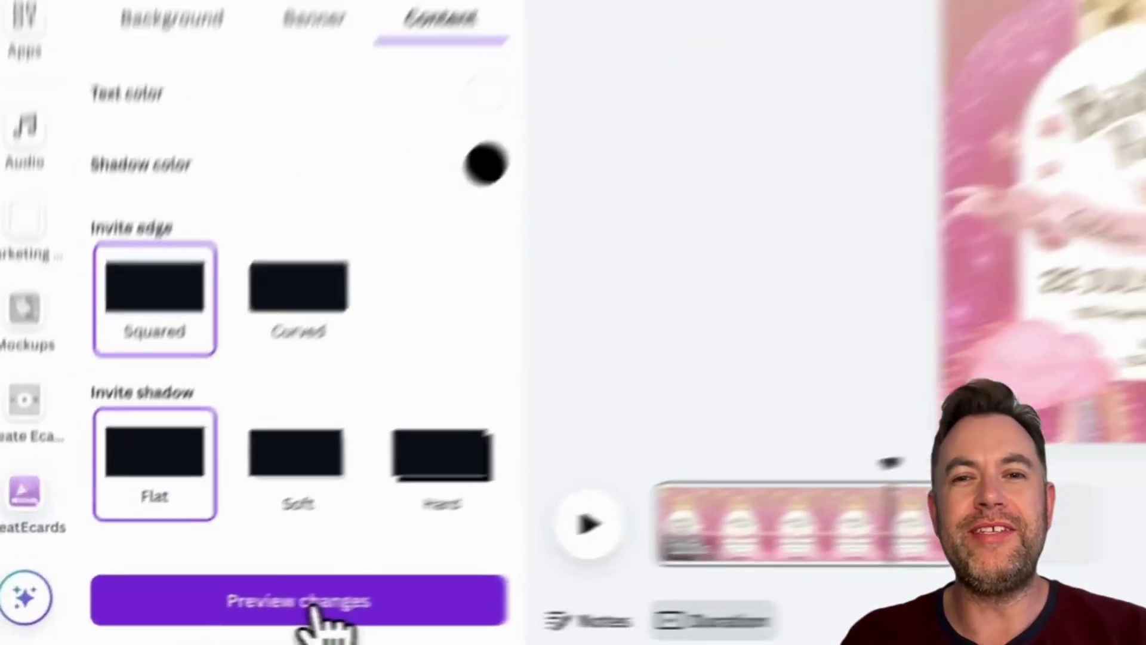
Check the styled invite in the phone preview and approve it with Looks good, continue.
{"action": "left_click", "coordinate": [197, 621]}
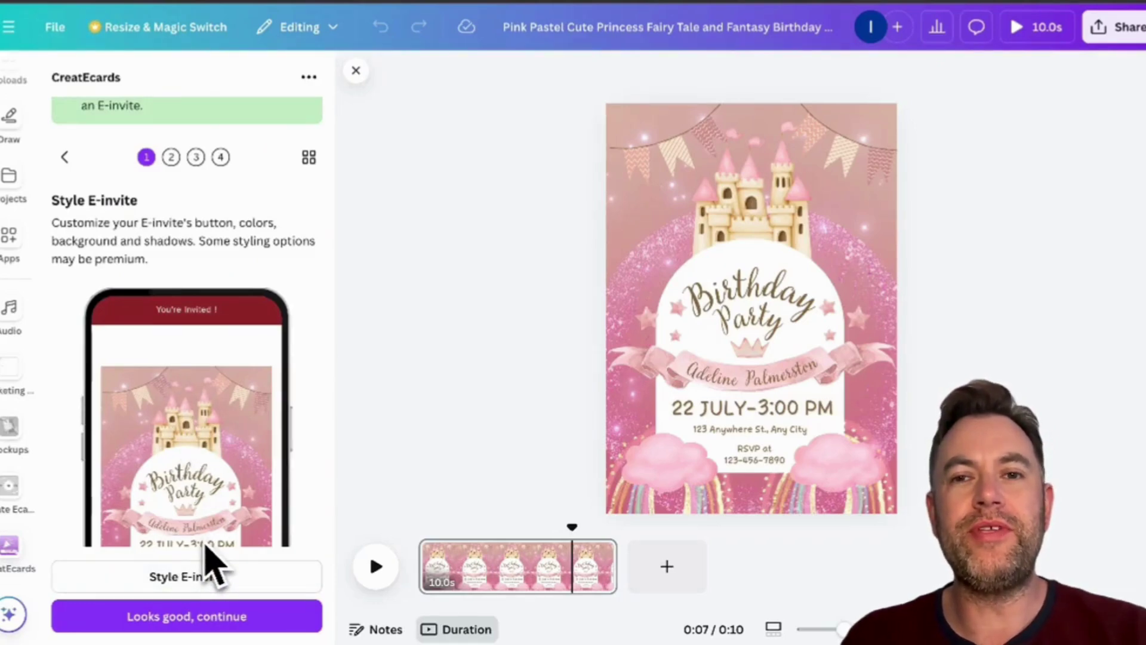
{"action": "scroll", "coordinate": [209, 567], "scroll_direction": "down", "scroll_amount": 1}
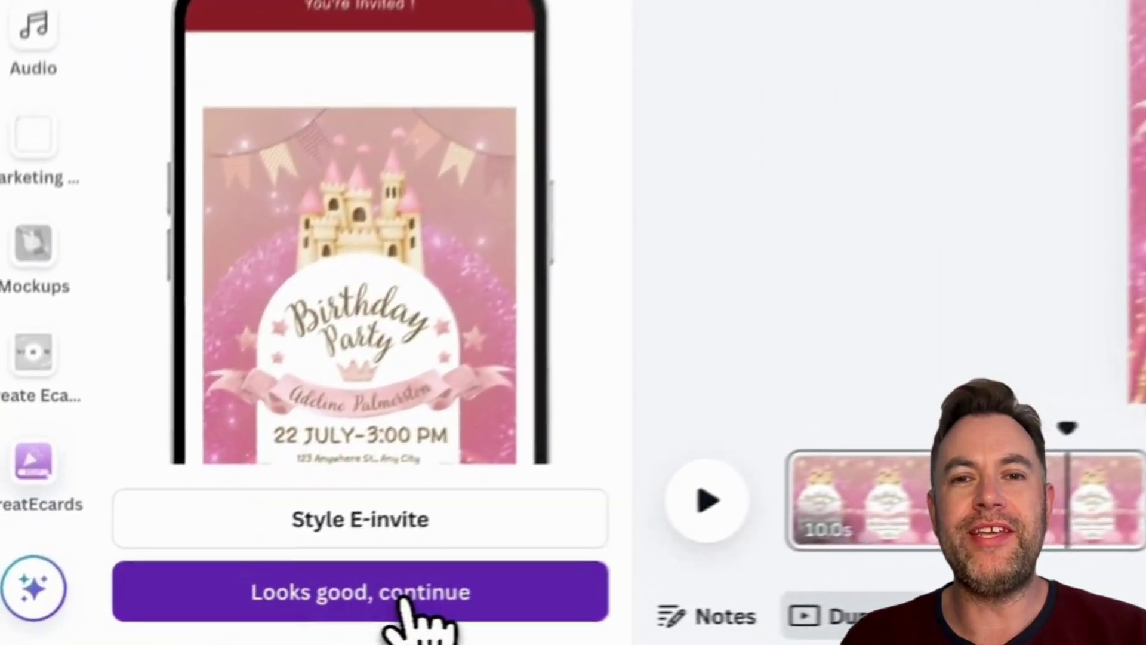
{"action": "left_click", "coordinate": [220, 621]}
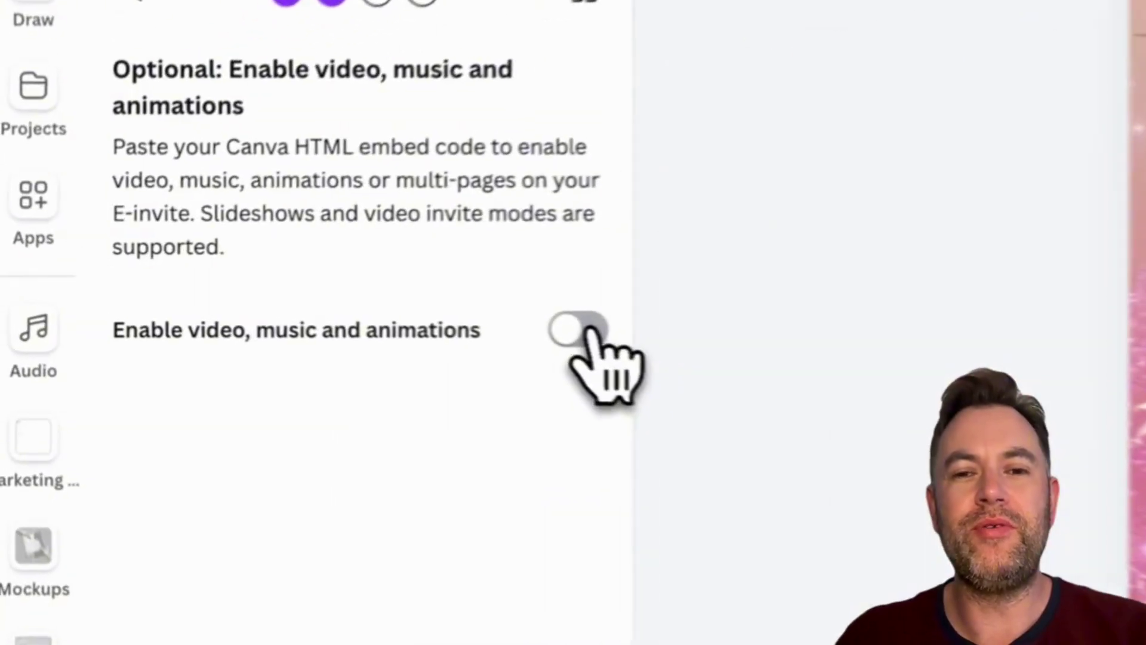
Enable video, music and animations and expand the HTML embed code instructions.
{"action": "left_click", "coordinate": [307, 308]}
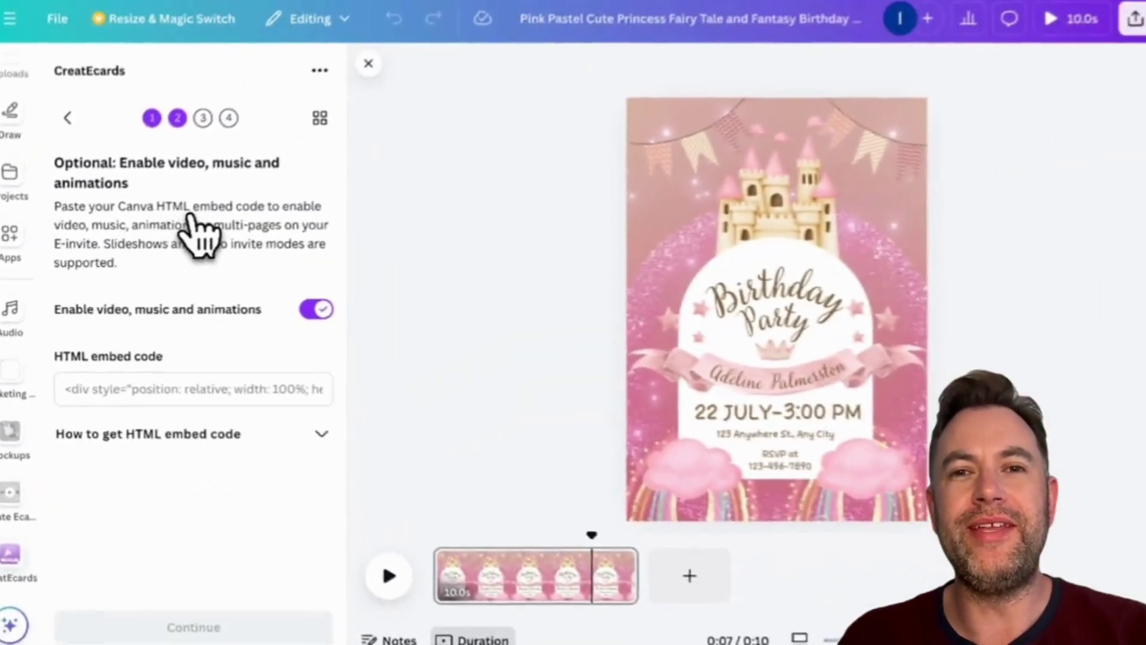
{"action": "left_click", "coordinate": [274, 437]}
{"action": "scroll", "coordinate": [275, 441], "scroll_direction": "down", "scroll_amount": 3}
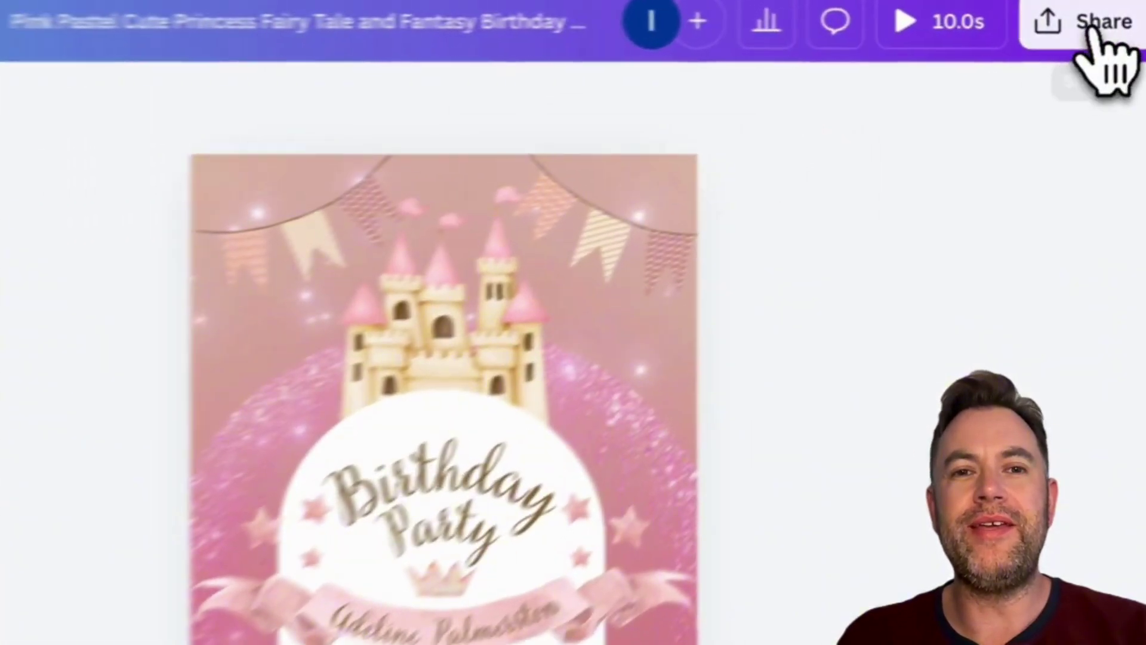
Make the design embeddable through Share > More > Embed and copy its HTML embed code.
{"action": "left_click", "coordinate": [1092, 27]}
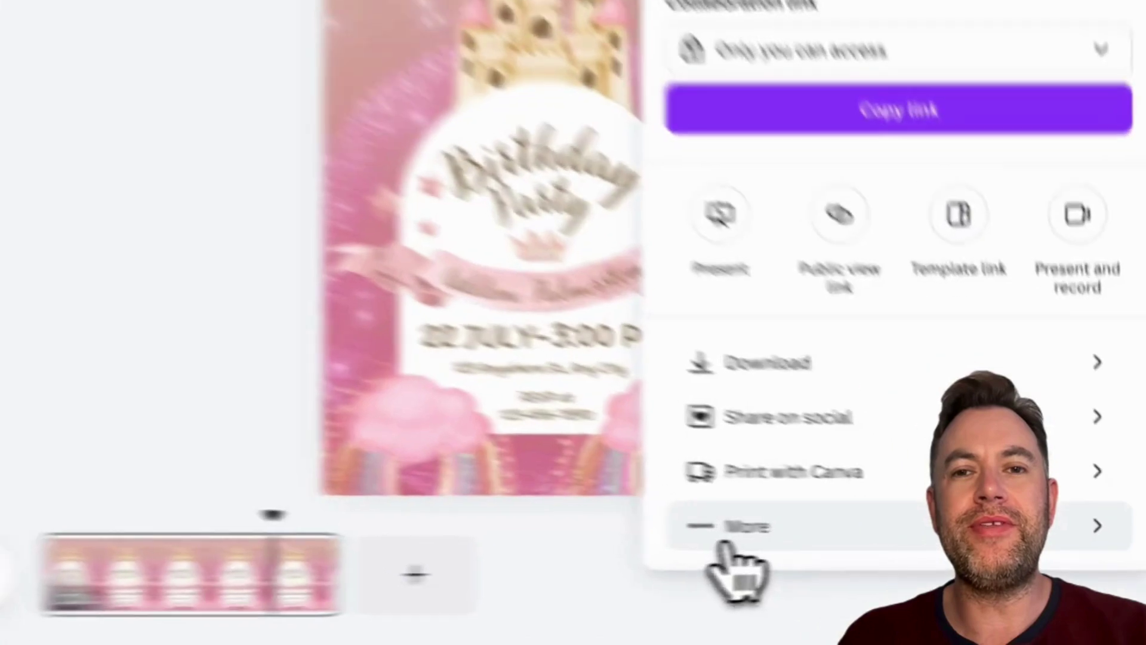
{"action": "left_click", "coordinate": [724, 543]}
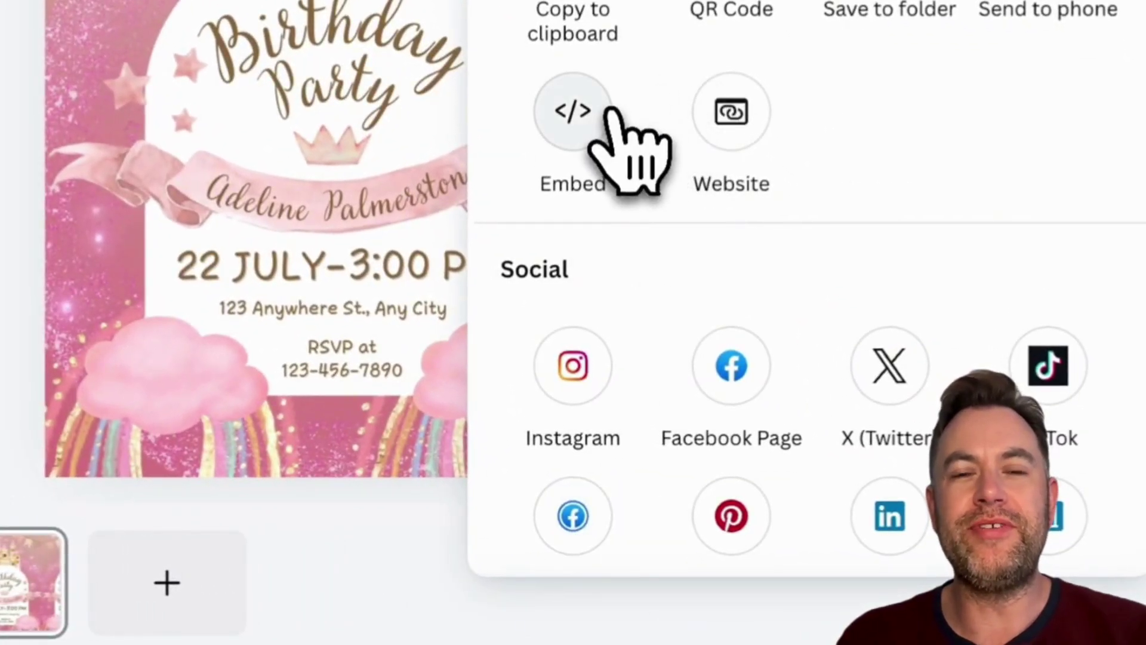
{"action": "left_click", "coordinate": [573, 113]}
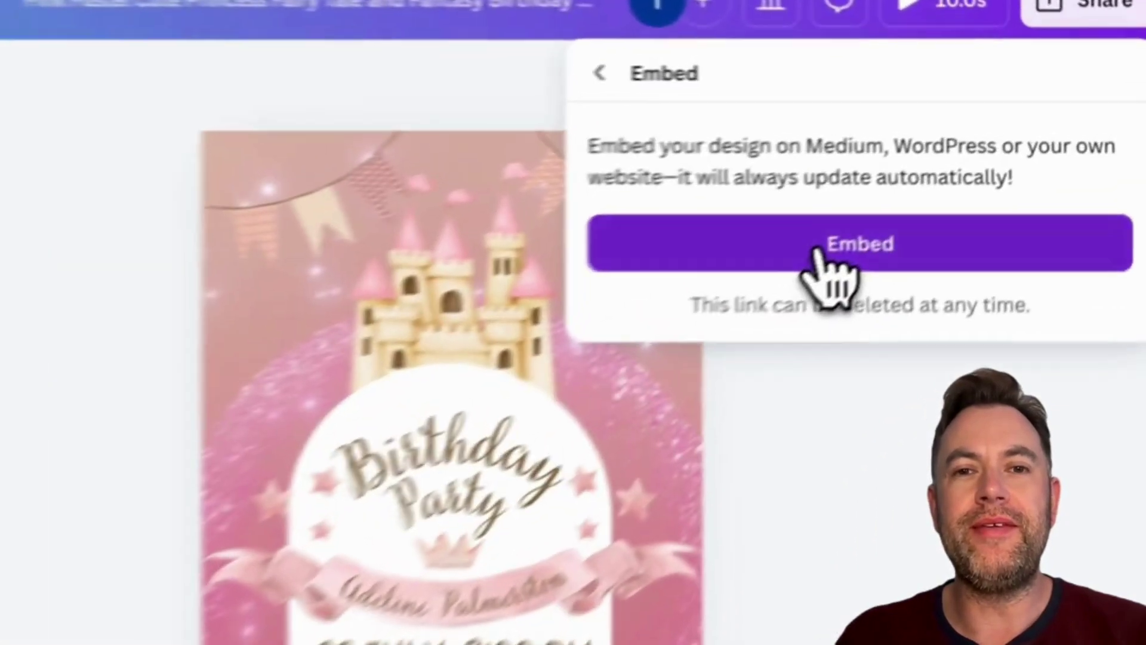
{"action": "left_click", "coordinate": [956, 180]}
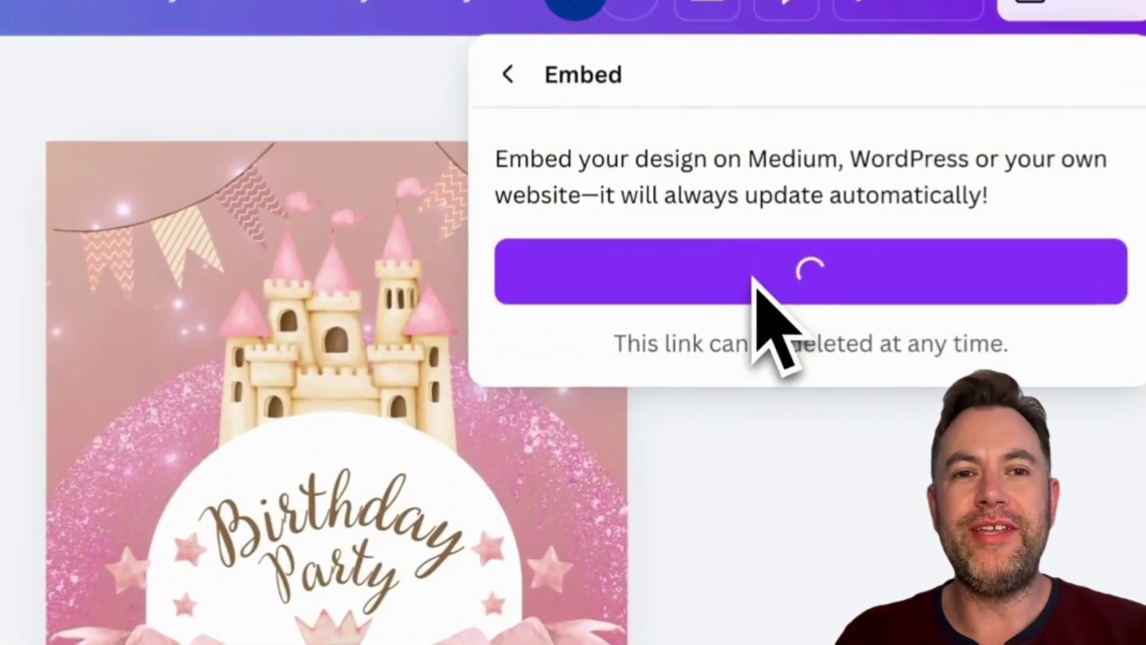
{"action": "left_click", "coordinate": [1078, 224]}
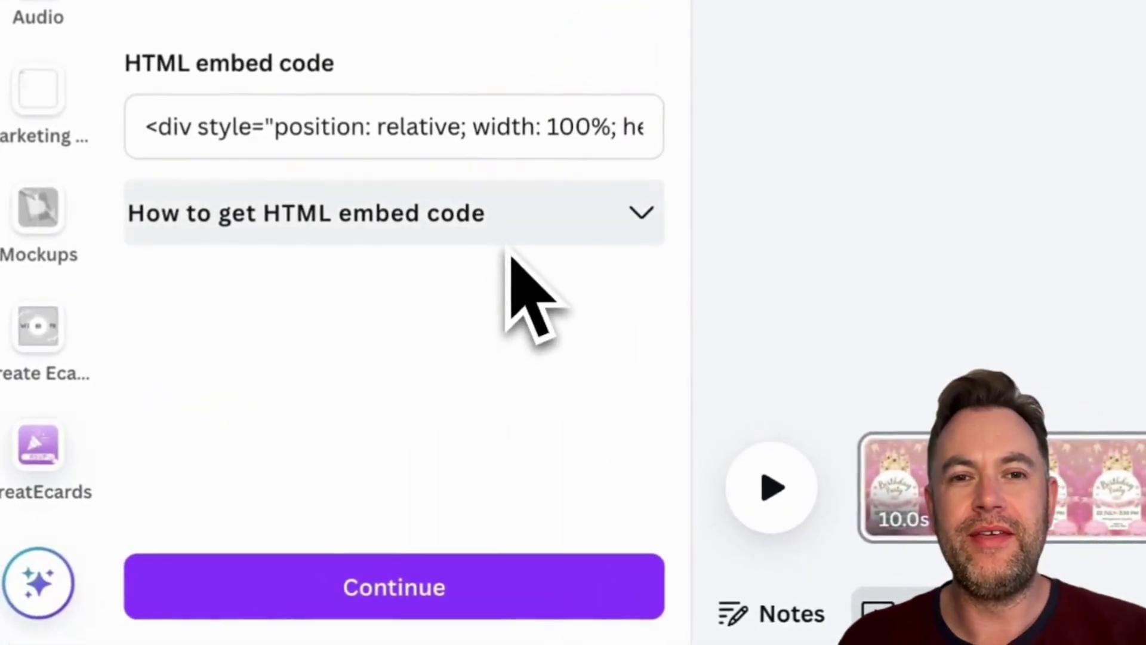
Fill the embed code into the CreatEcards field and advance to the RSVP QR code step.
{"action": "left_click", "coordinate": [568, 237]}
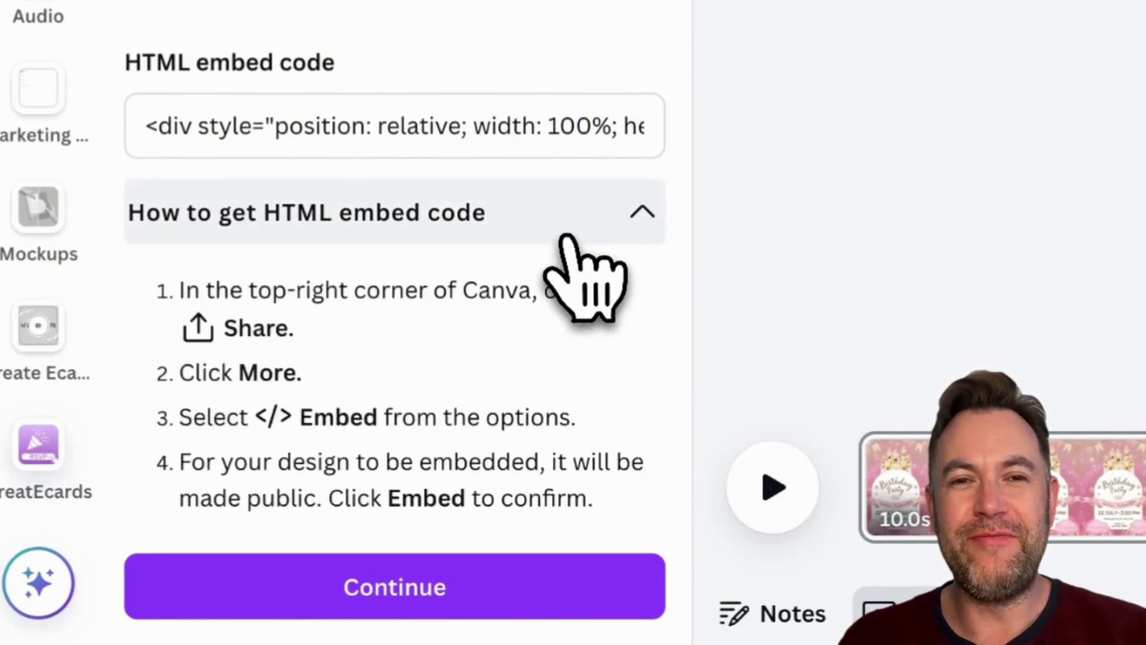
{"action": "scroll", "coordinate": [566, 239], "scroll_direction": "down", "scroll_amount": 3}
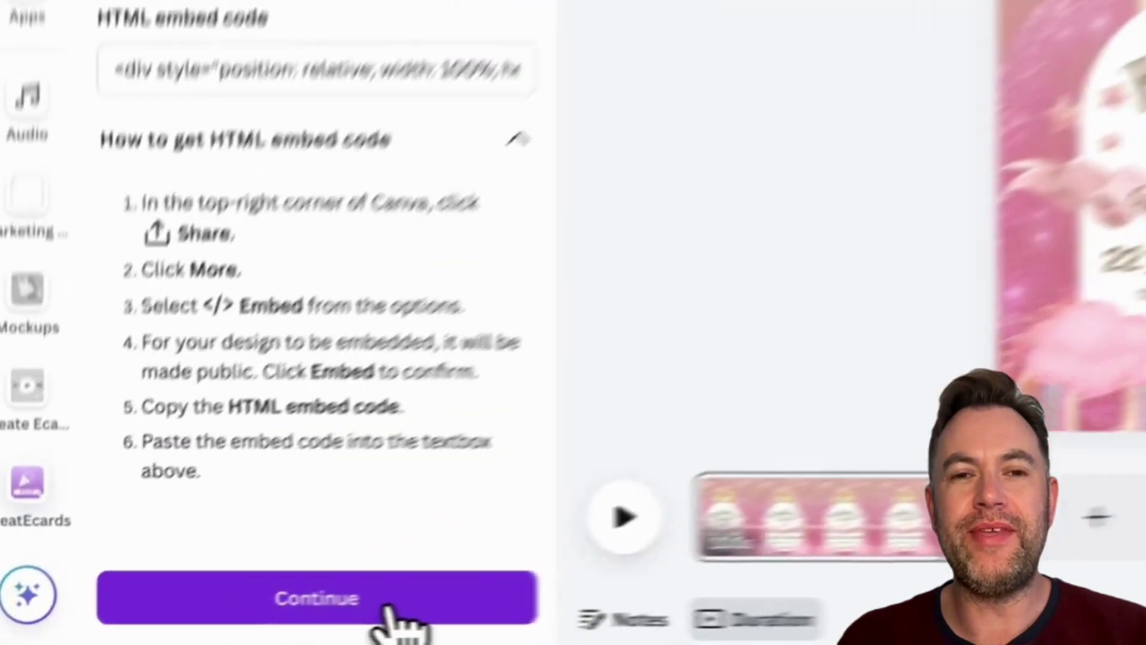
{"action": "left_click", "coordinate": [233, 621]}
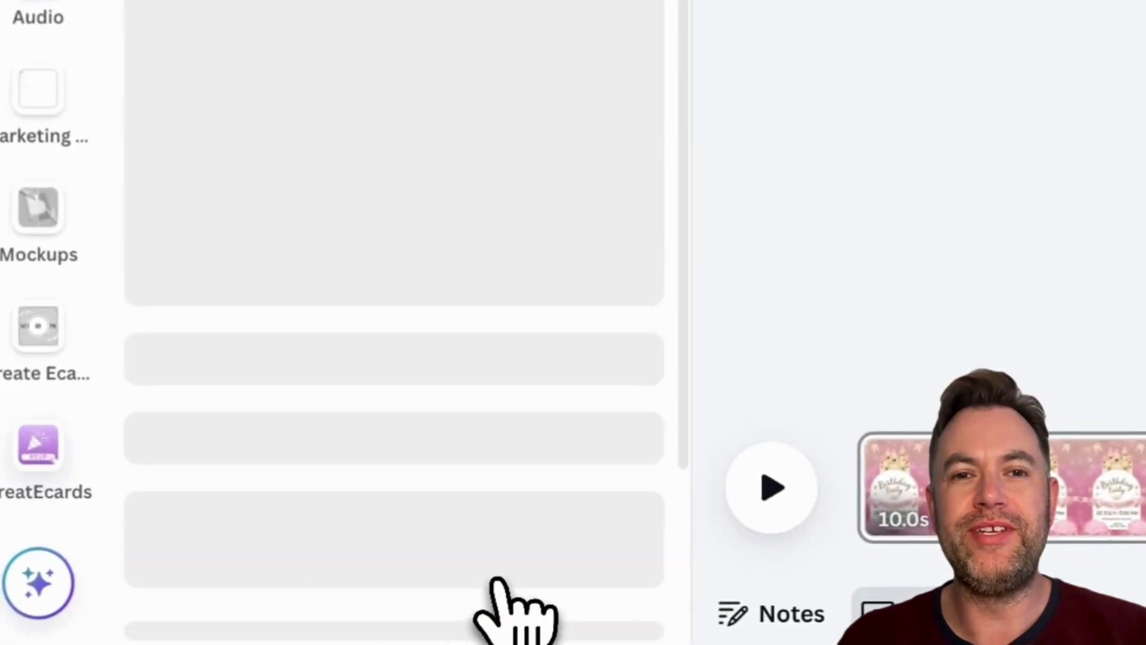
Add a blank second page to the invite design.
{"action": "scroll", "coordinate": [233, 502], "scroll_direction": "down", "scroll_amount": 1}
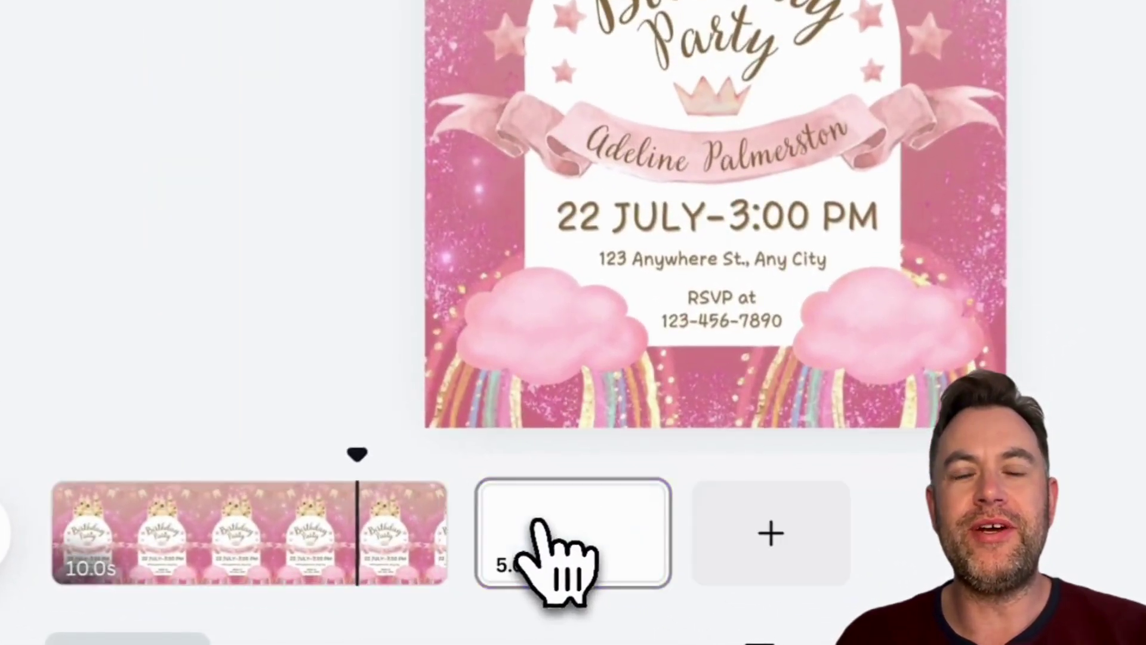
{"action": "left_click", "coordinate": [664, 566]}
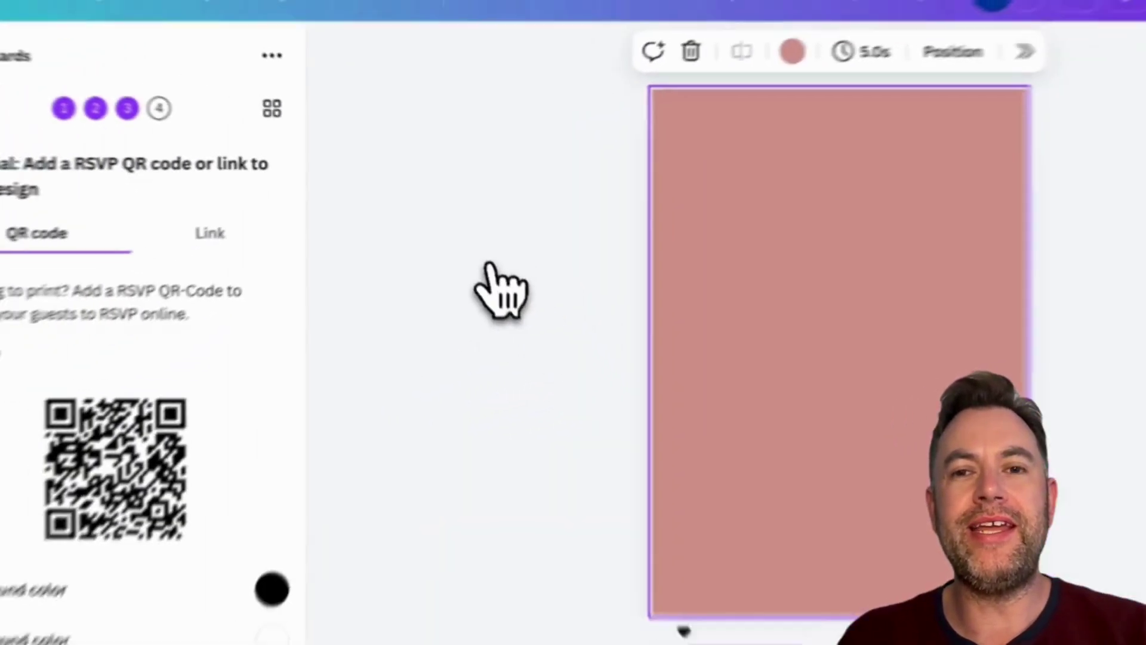
{"action": "scroll", "coordinate": [311, 448], "scroll_direction": "down", "scroll_amount": 3}
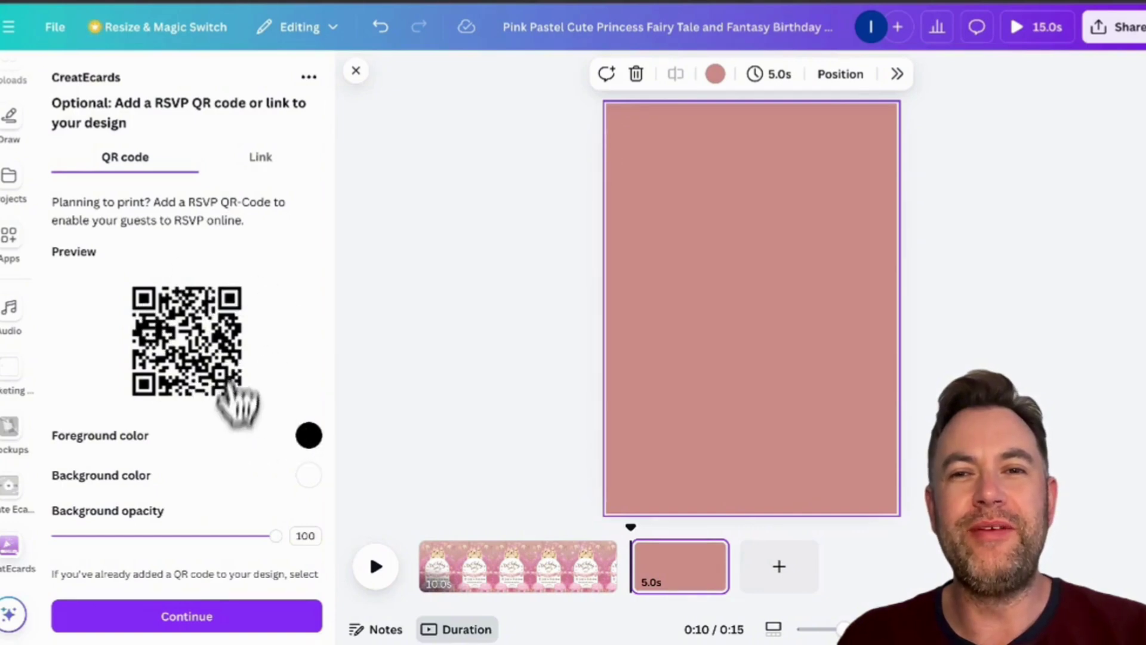
{"action": "scroll", "coordinate": [209, 457], "scroll_direction": "down", "scroll_amount": 3}
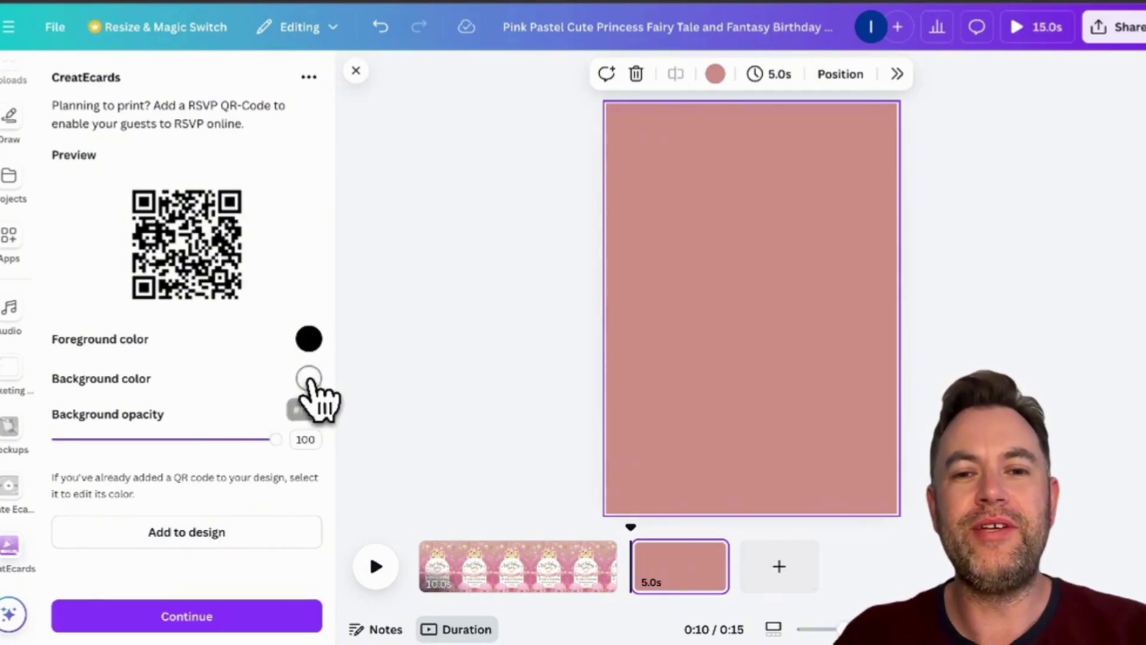
Check the QR background opacity, place the RSVP QR code on page two, and sync.
{"action": "mouse_move", "coordinate": [276, 440]}
{"action": "left_mouse_down"}
{"action": "mouse_move", "coordinate": [224, 441]}
{"action": "mouse_move", "coordinate": [275, 441]}
{"action": "left_mouse_up"}
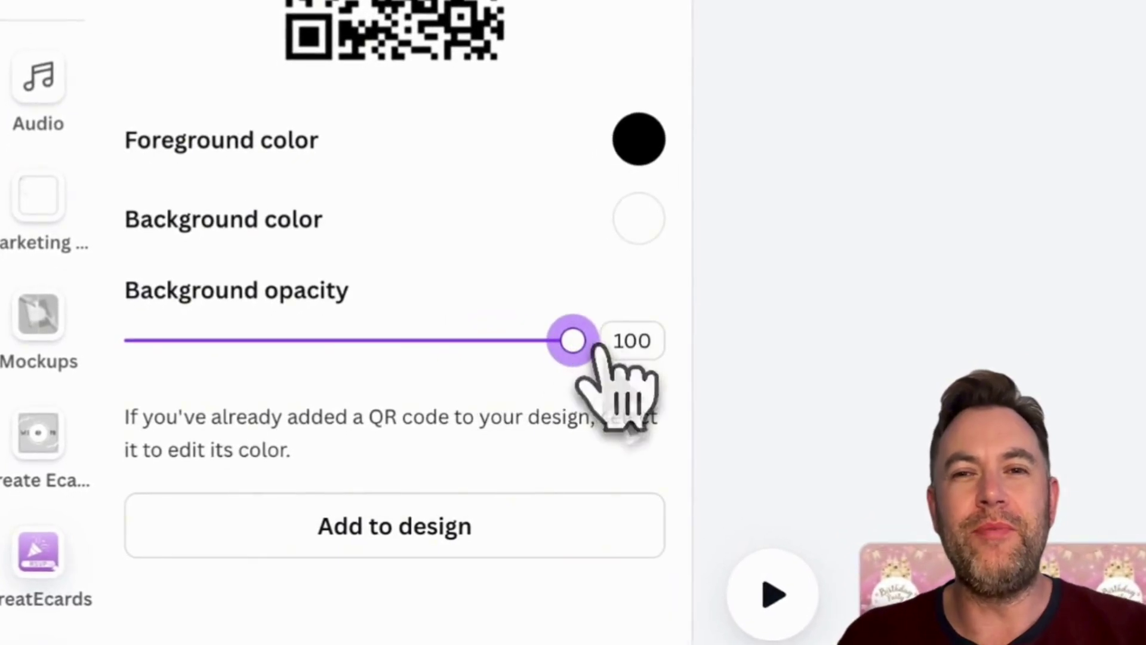
{"action": "scroll", "coordinate": [568, 239], "scroll_direction": "up", "scroll_amount": 3}
{"action": "scroll", "coordinate": [588, 257], "scroll_direction": "down", "scroll_amount": 1}
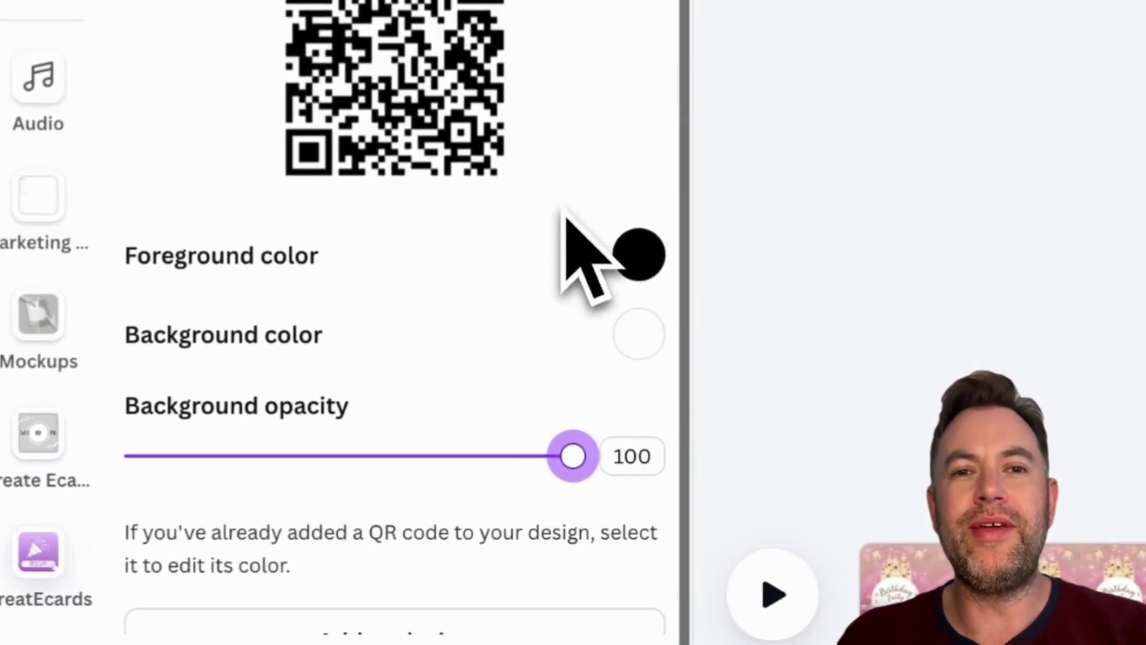
{"action": "left_click", "coordinate": [227, 530]}
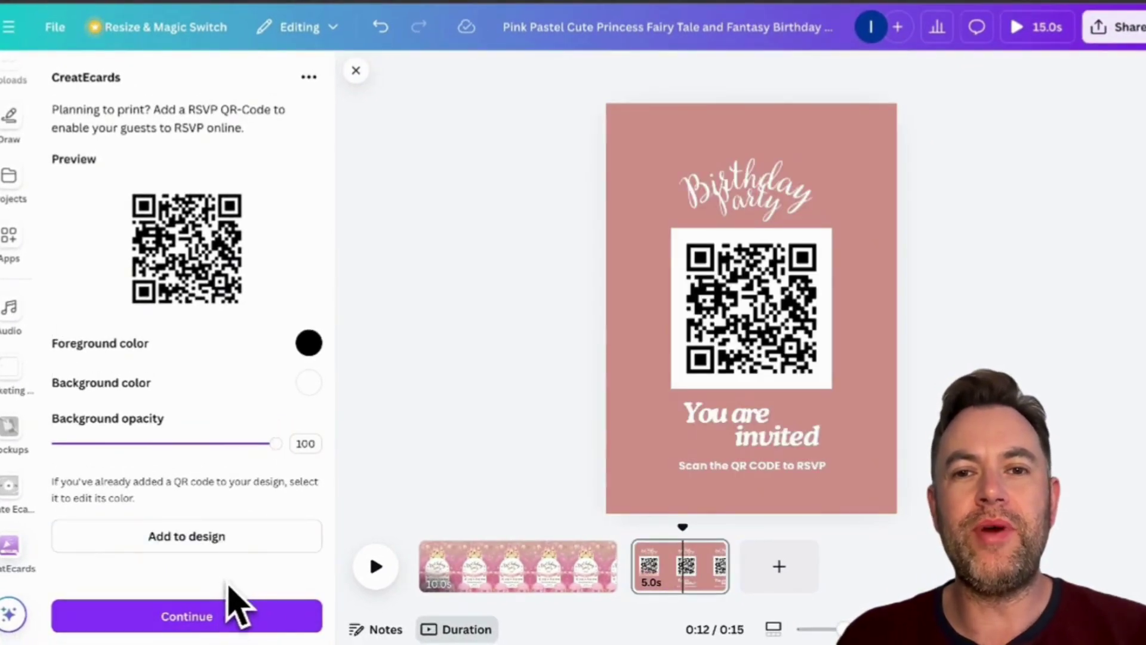
{"action": "left_click", "coordinate": [233, 615]}
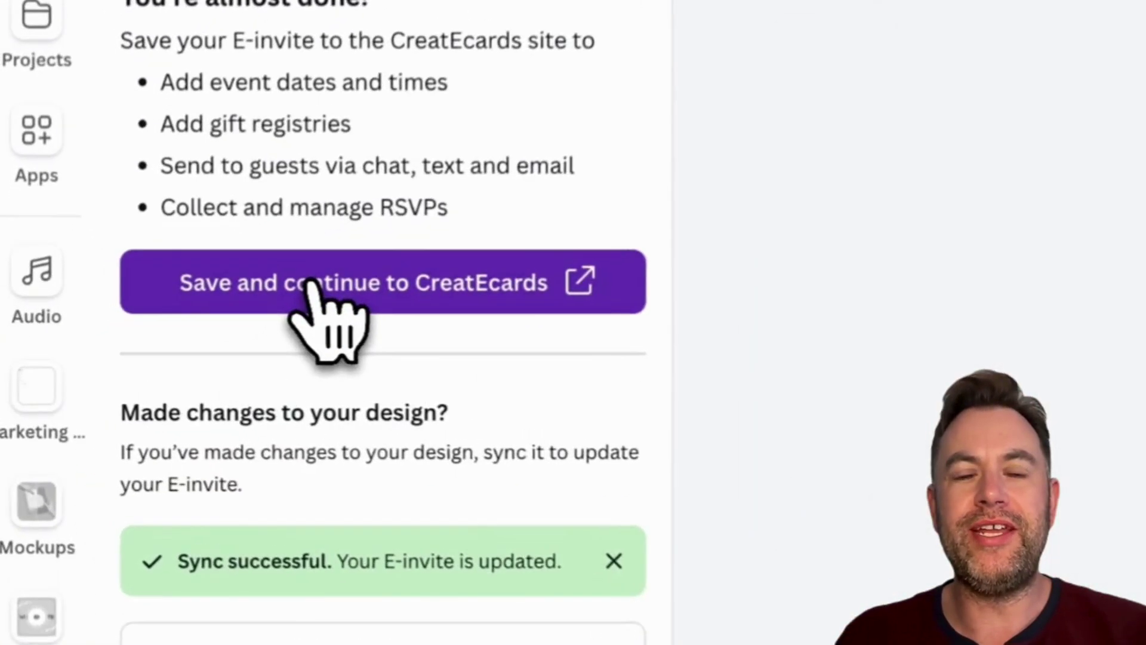
Save the E-invite and leave Canva for the CreatEcards site.
{"action": "left_click", "coordinate": [152, 315]}
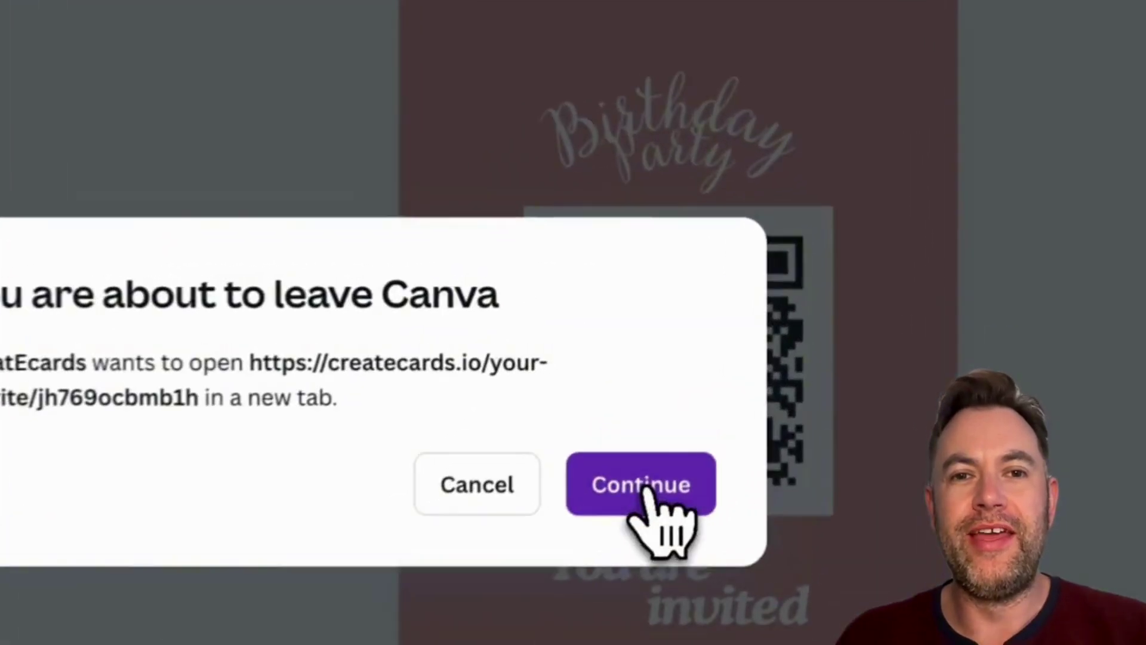
{"action": "left_click", "coordinate": [732, 373]}
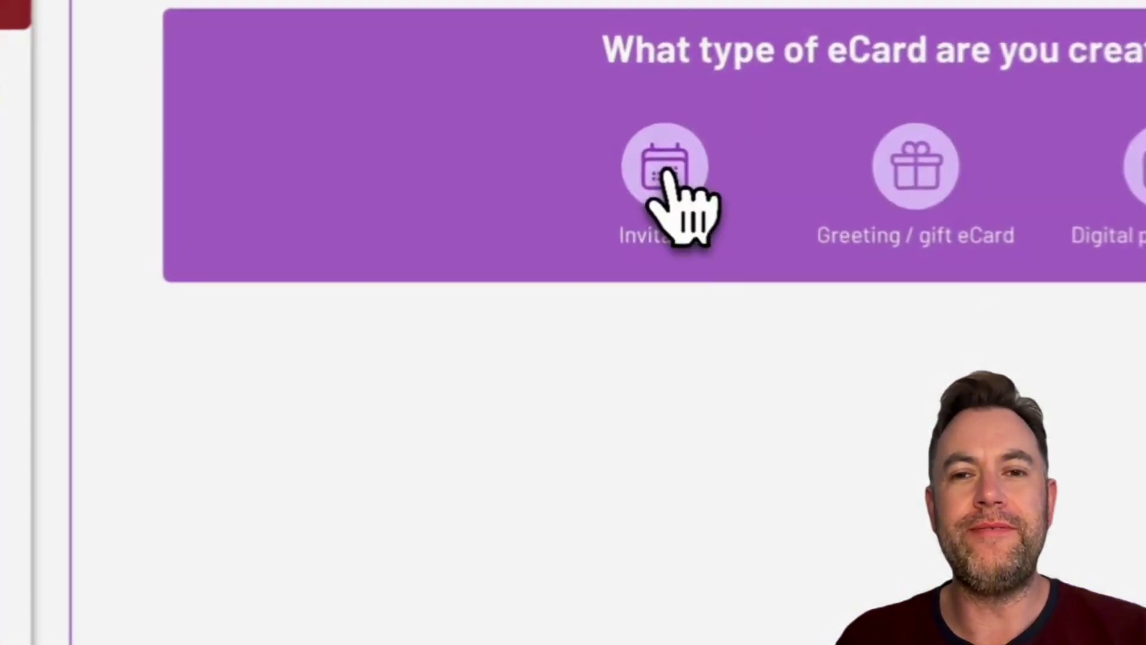
Create a new invitation eCard and enter the host's name.
{"action": "left_click", "coordinate": [665, 173]}
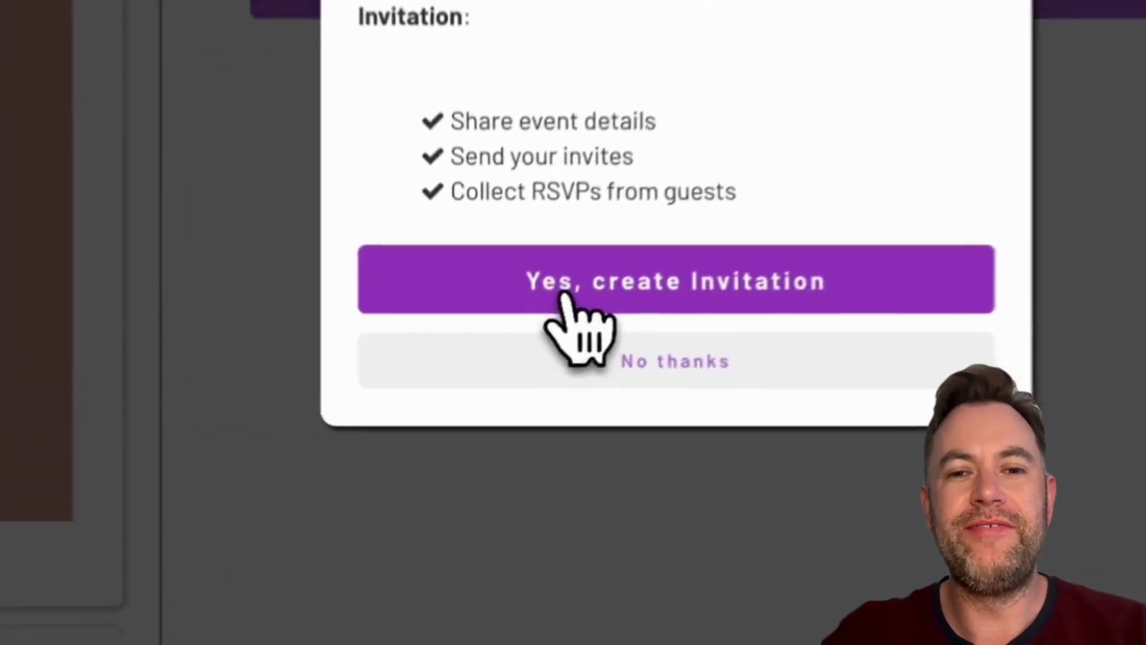
{"action": "left_click", "coordinate": [515, 369]}
{"action": "left_click", "coordinate": [645, 134]}
{"action": "type", "text": "ADELINE"}
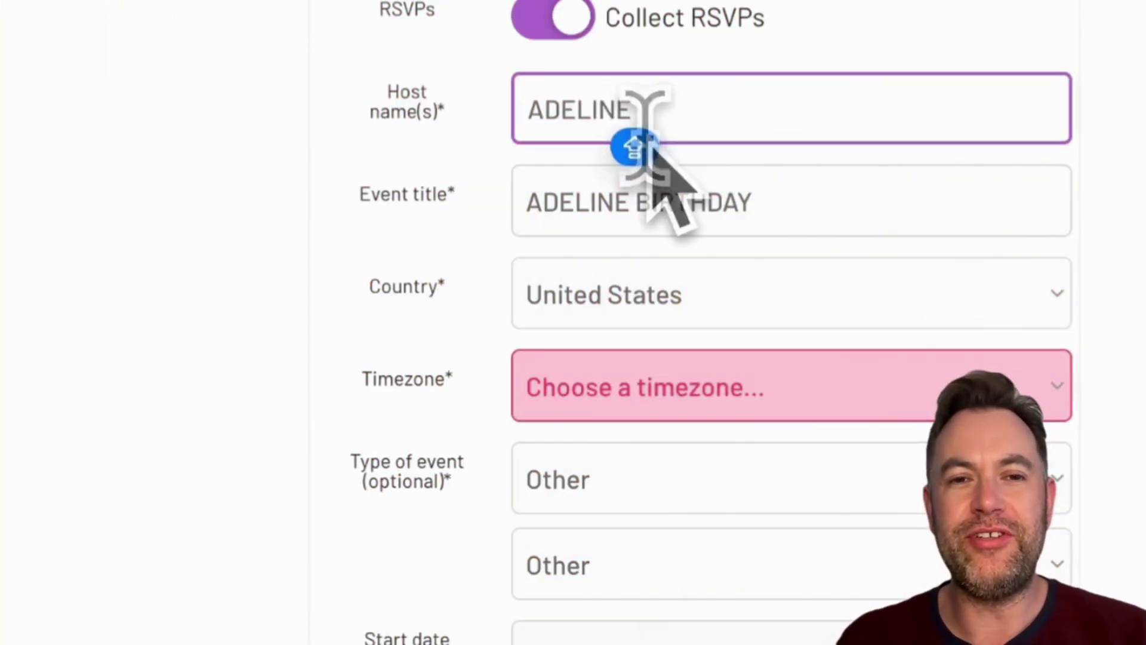
{"action": "left_click", "coordinate": [456, 227]}
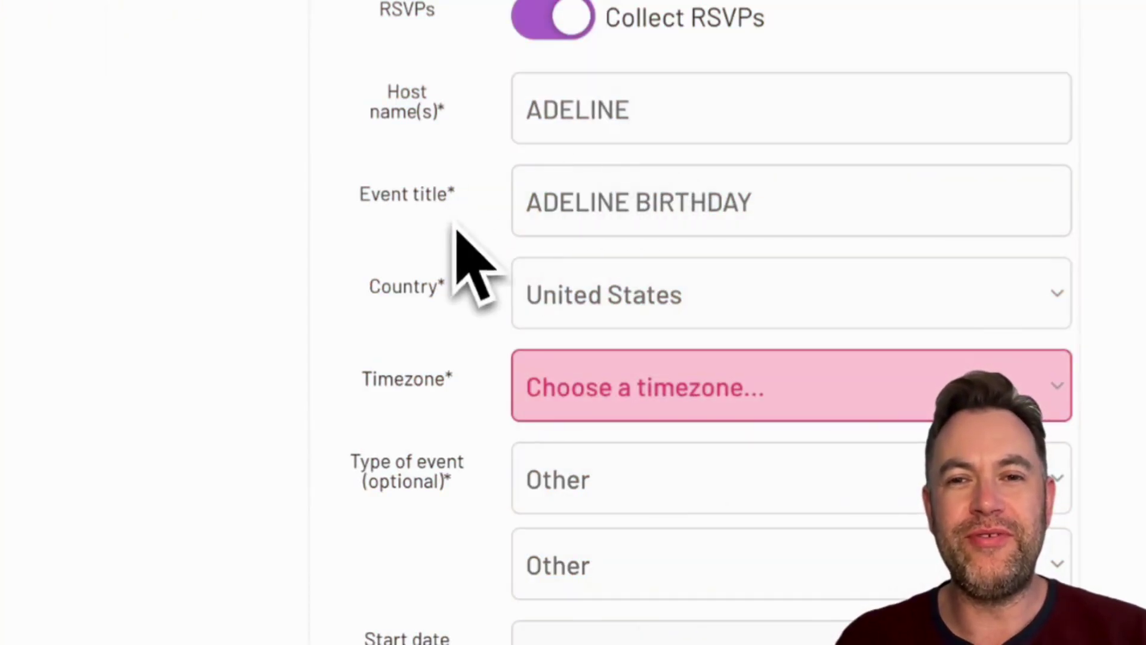
Set timezone UTC -08:00 America/Anchorage and event type Birthdays, keeping the 1:30 AM start.
{"action": "scroll", "coordinate": [461, 242], "scroll_direction": "down", "scroll_amount": 2}
{"action": "left_click", "coordinate": [543, 306]}
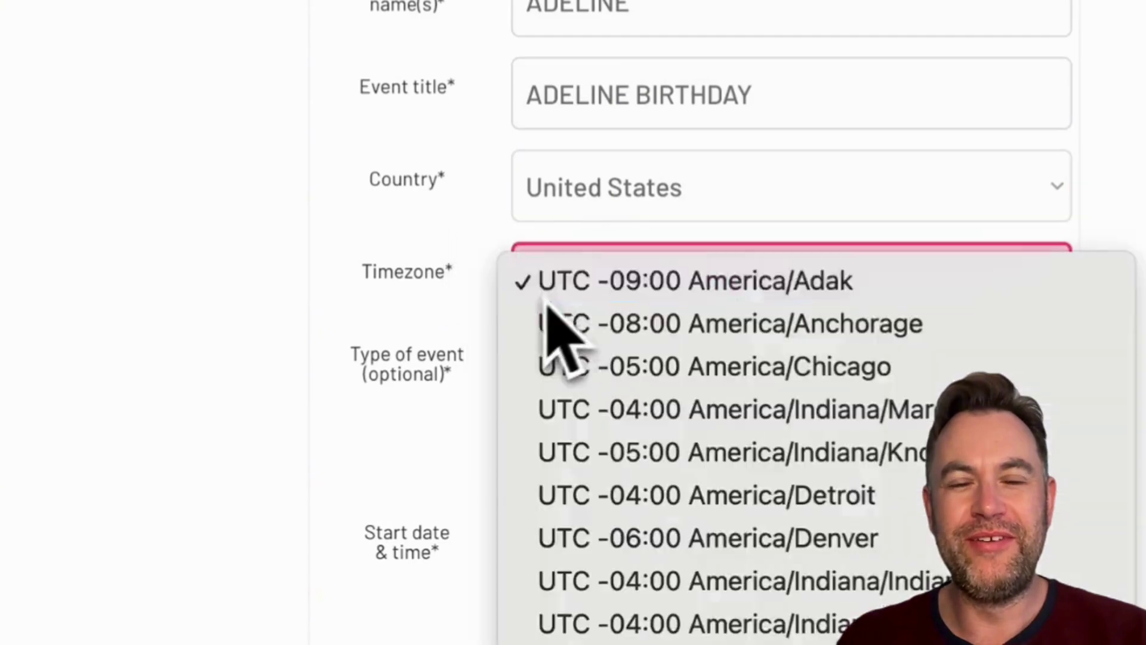
{"action": "left_click", "coordinate": [606, 382]}
{"action": "left_click", "coordinate": [573, 382]}
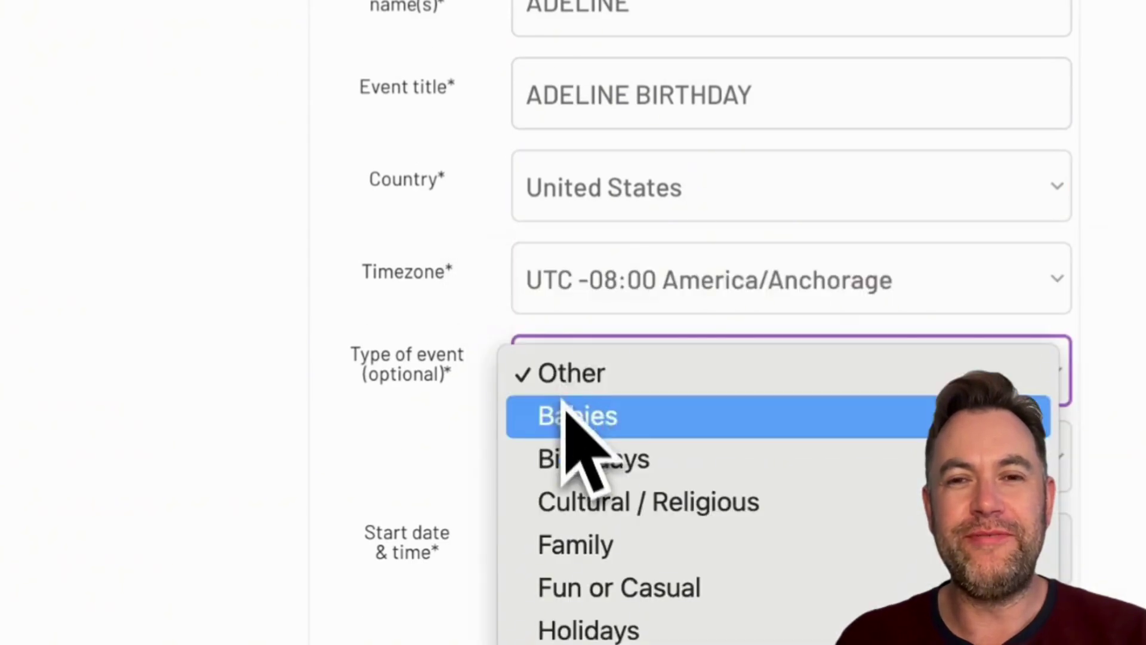
{"action": "left_click", "coordinate": [570, 458]}
{"action": "scroll", "coordinate": [663, 346], "scroll_direction": "down", "scroll_amount": 4}
{"action": "left_click", "coordinate": [979, 320]}
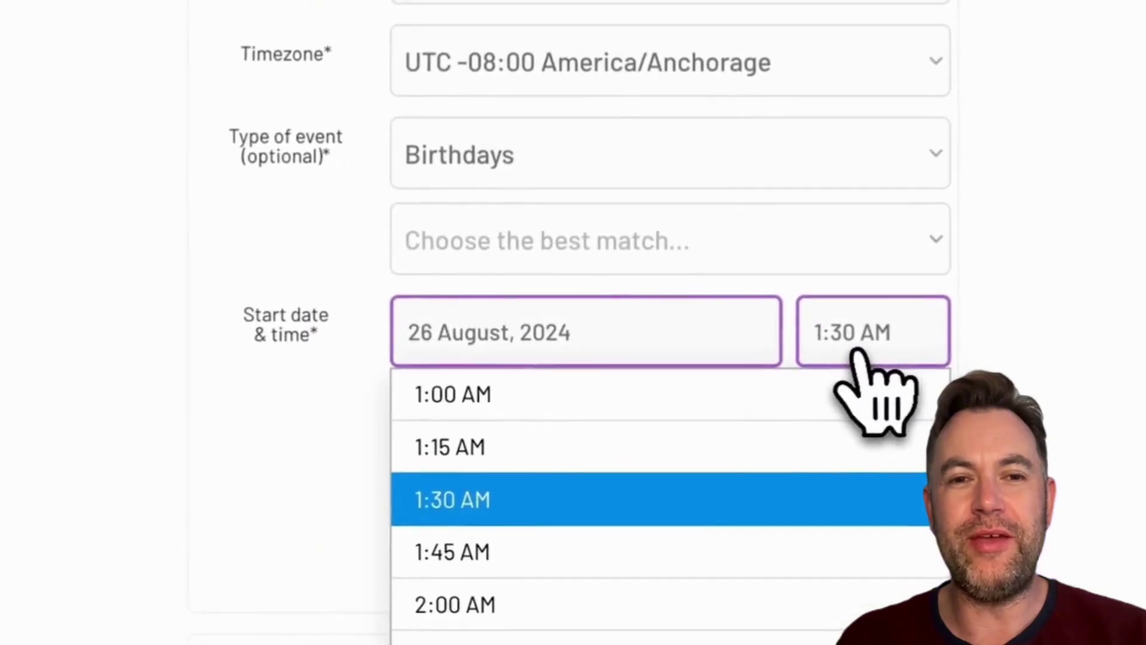
{"action": "left_click", "coordinate": [317, 483]}
{"action": "scroll", "coordinate": [307, 487], "scroll_direction": "down", "scroll_amount": 5}
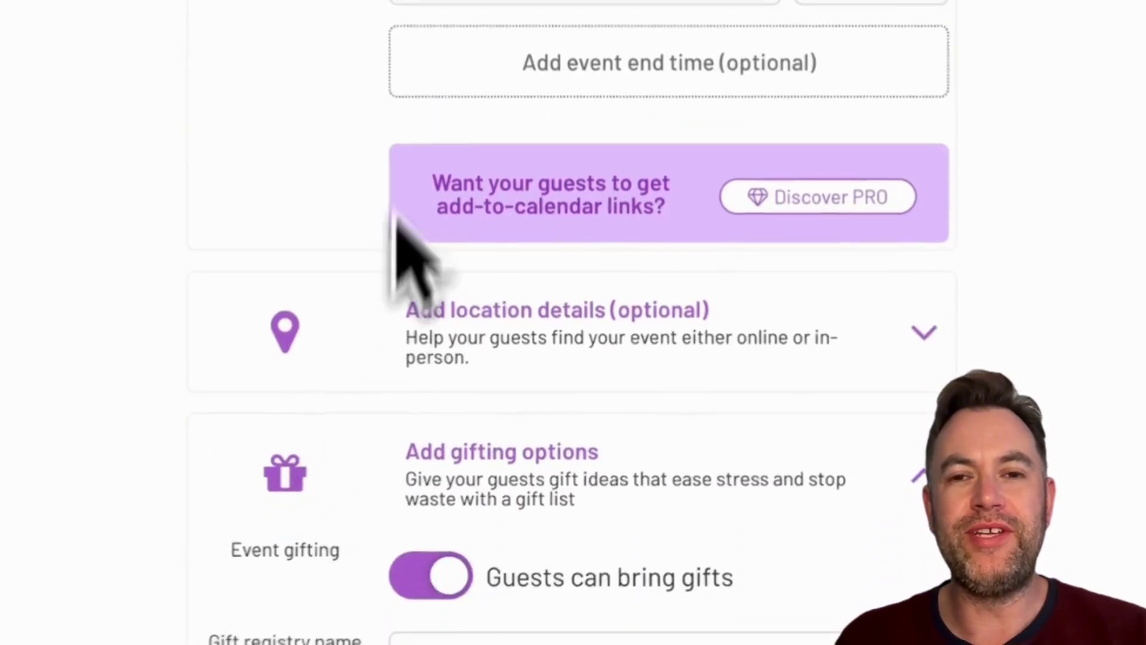
{"action": "scroll", "coordinate": [657, 179], "scroll_direction": "down", "scroll_amount": 3}
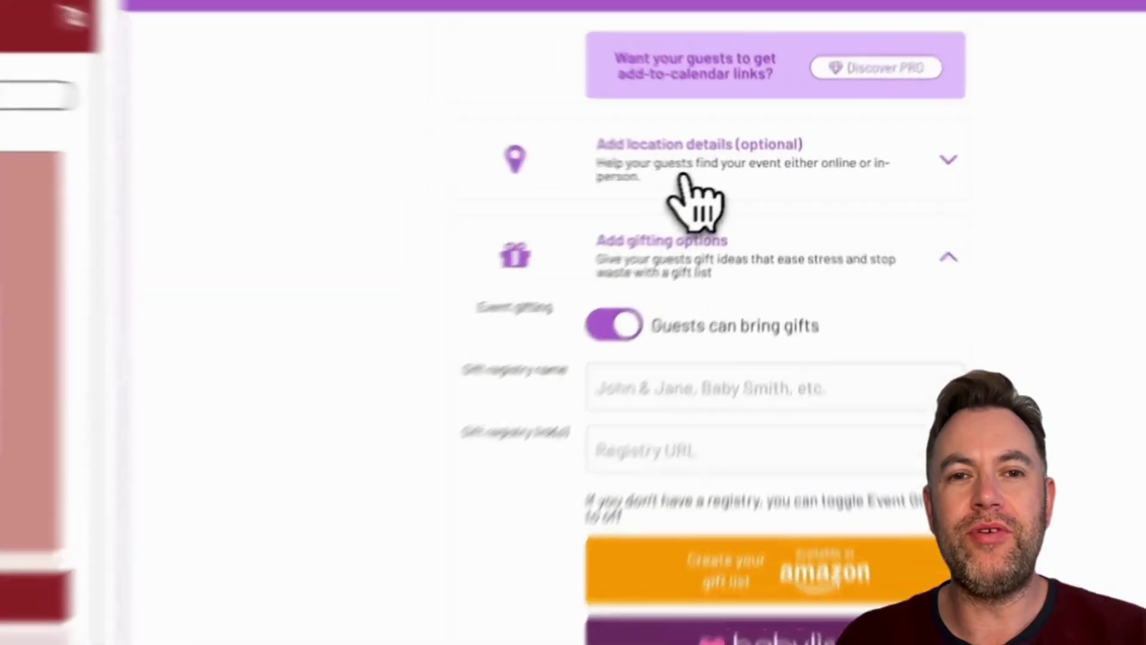
Make the event in person in Melbourne, Australia (ZIP 10001) and test its generated Maps link.
{"action": "left_click", "coordinate": [659, 176]}
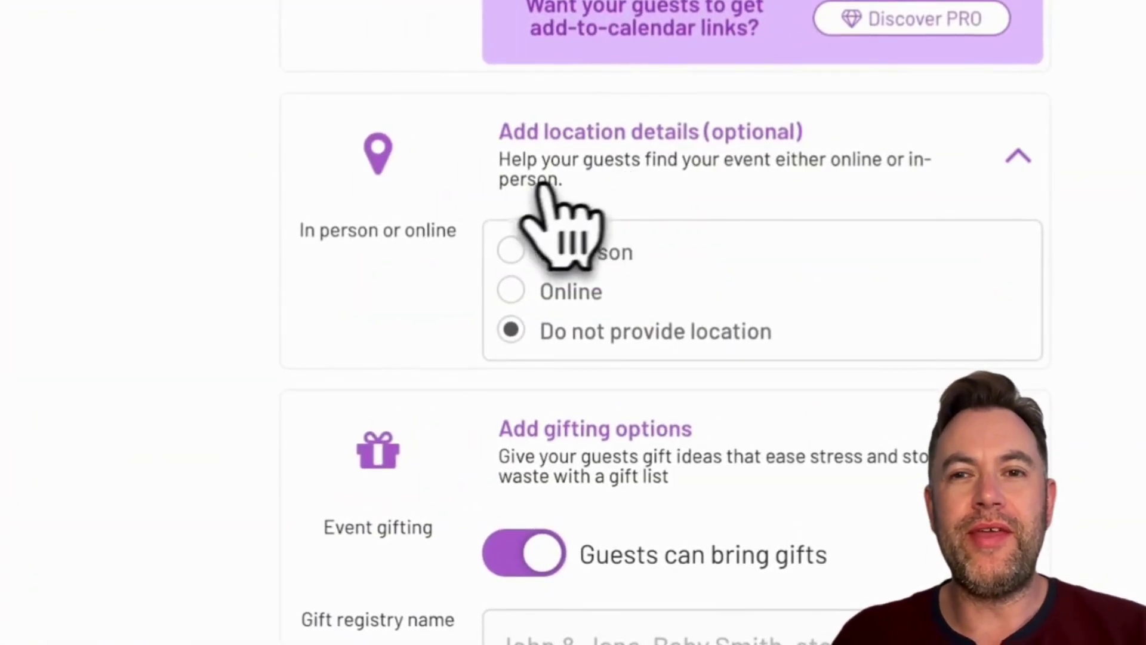
{"action": "left_click", "coordinate": [511, 250]}
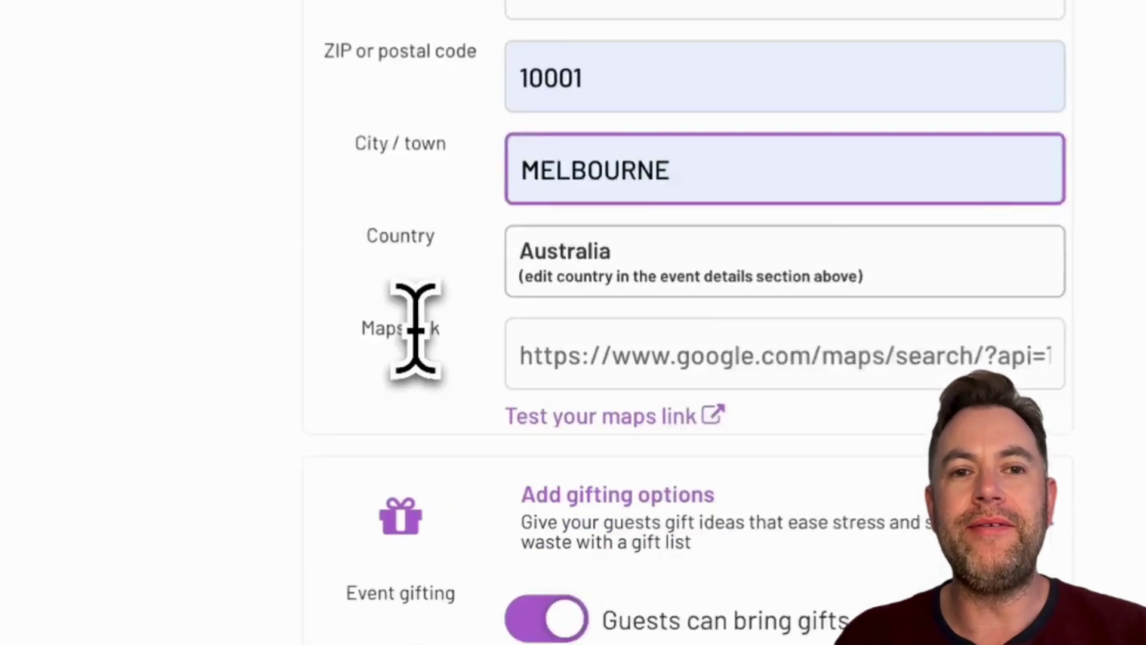
{"action": "scroll", "coordinate": [414, 324], "scroll_direction": "down", "scroll_amount": 2}
{"action": "scroll", "coordinate": [422, 345], "scroll_direction": "down", "scroll_amount": 3}
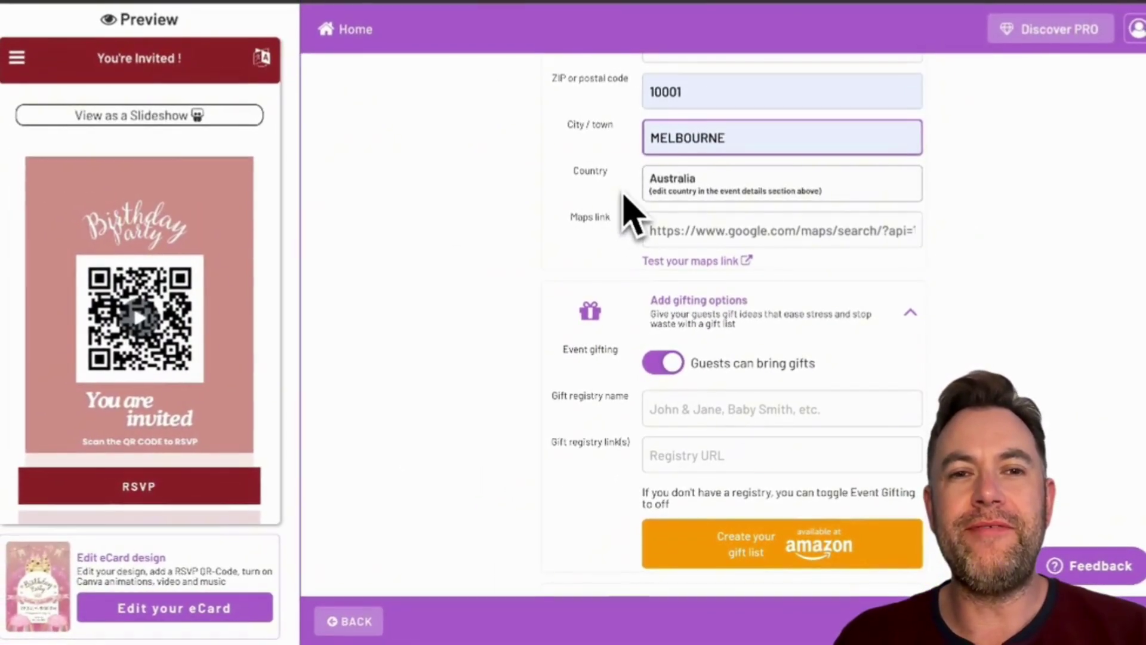
{"action": "left_click", "coordinate": [670, 242]}
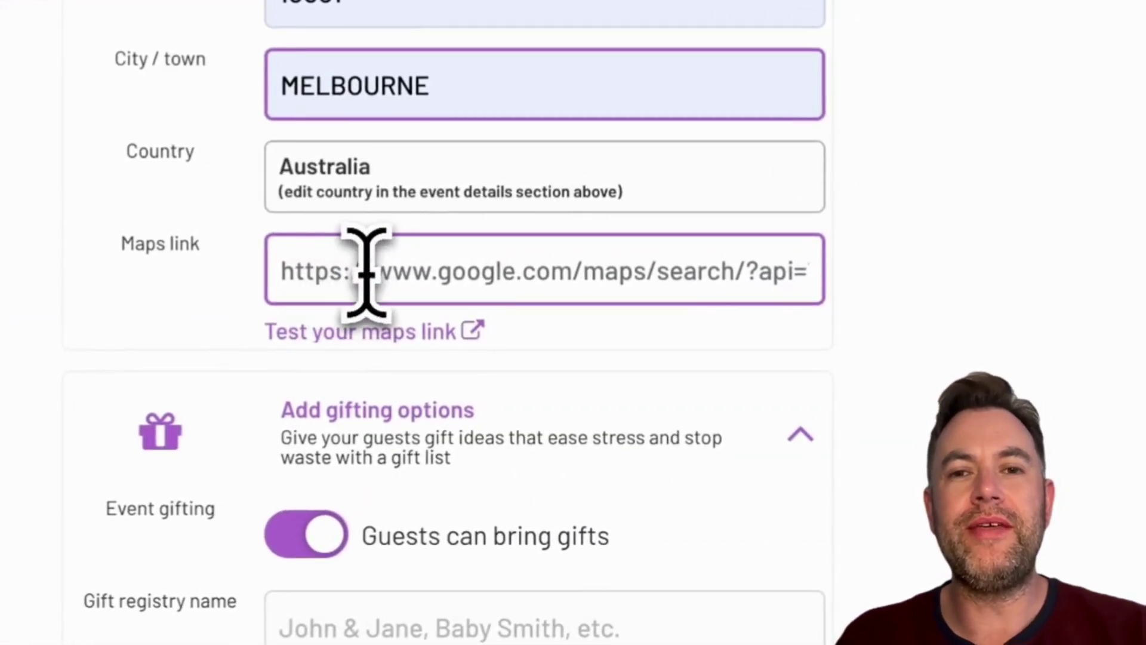
{"action": "mouse_move", "coordinate": [279, 272]}
{"action": "left_mouse_down"}
{"action": "mouse_move", "coordinate": [647, 271]}
{"action": "mouse_move", "coordinate": [895, 296]}
{"action": "left_mouse_up"}
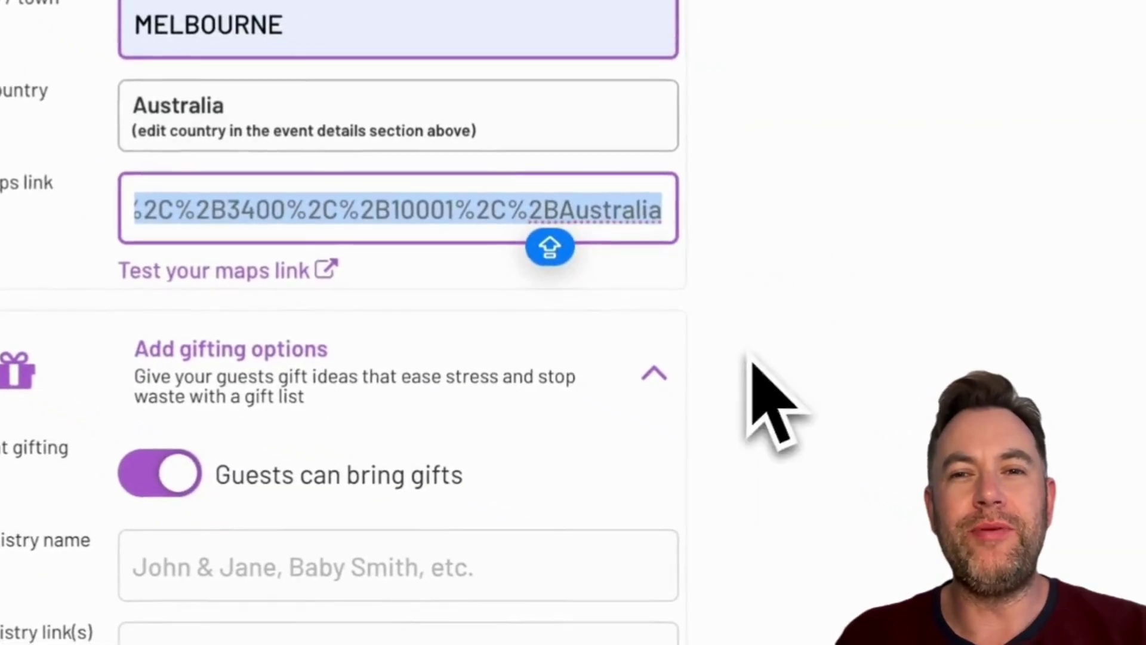
{"action": "left_click", "coordinate": [752, 361]}
{"action": "scroll", "coordinate": [751, 361], "scroll_direction": "down", "scroll_amount": 3}
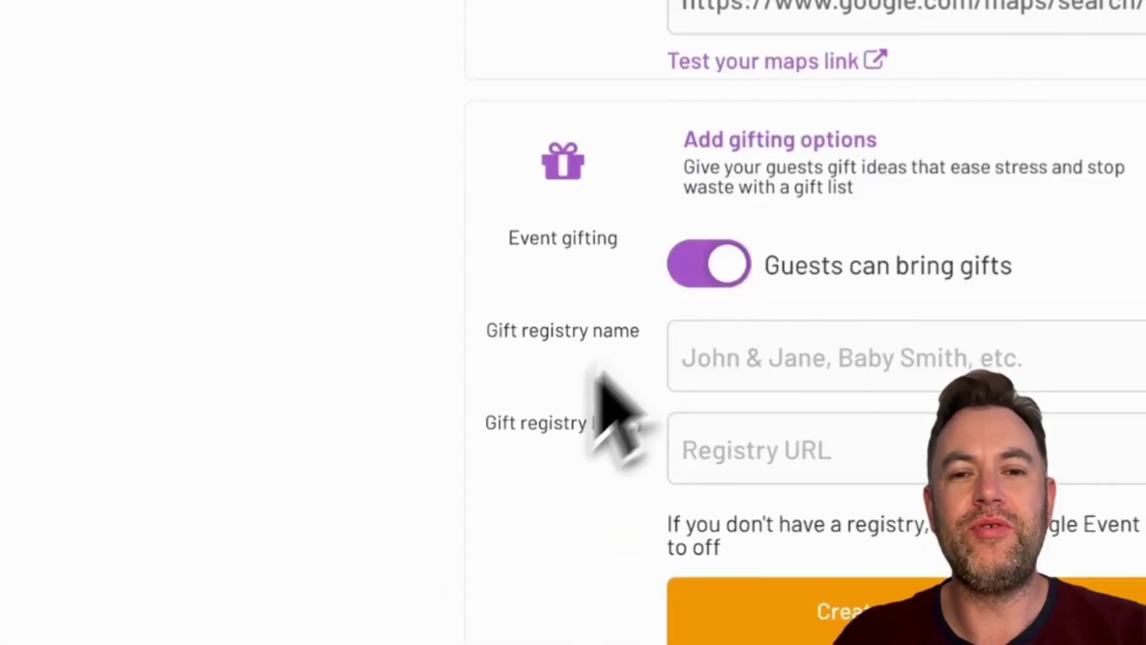
{"action": "left_click", "coordinate": [657, 327]}
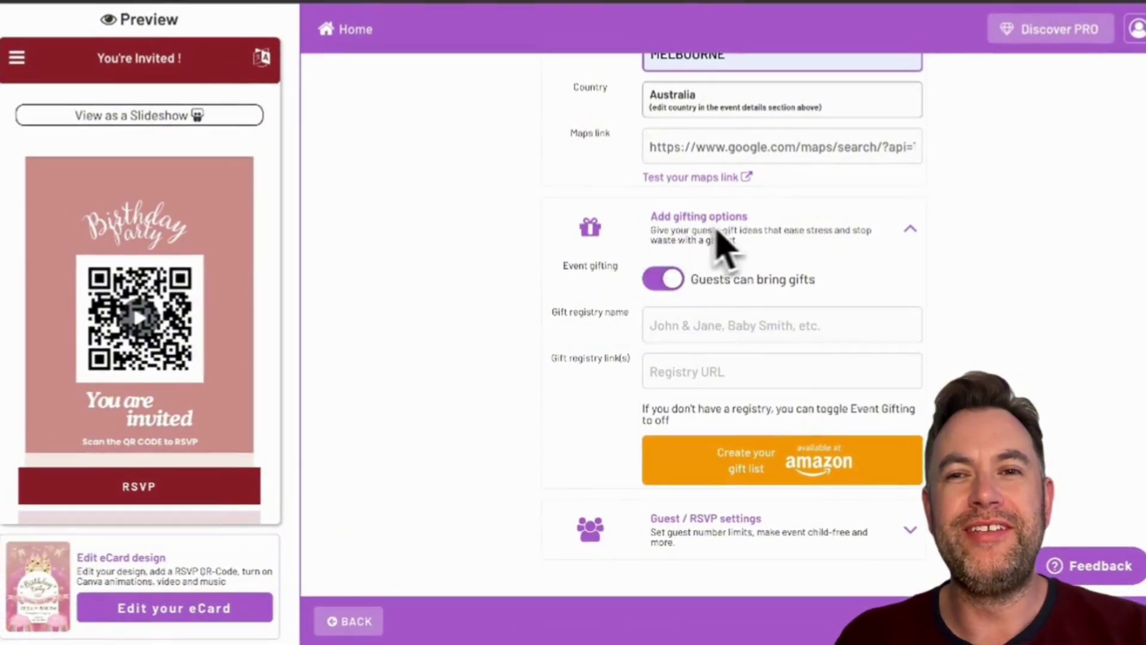
Allow guests to bring gifts, leaving the gift registry name and link empty.
{"action": "left_click", "coordinate": [736, 327]}
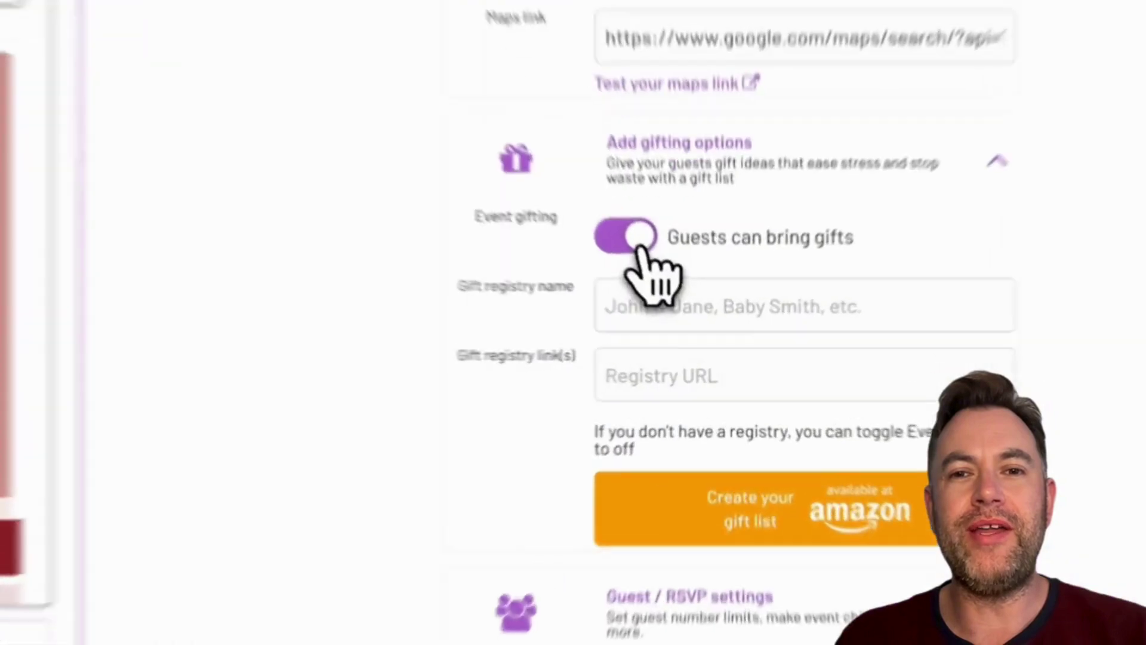
{"action": "left_click", "coordinate": [672, 284]}
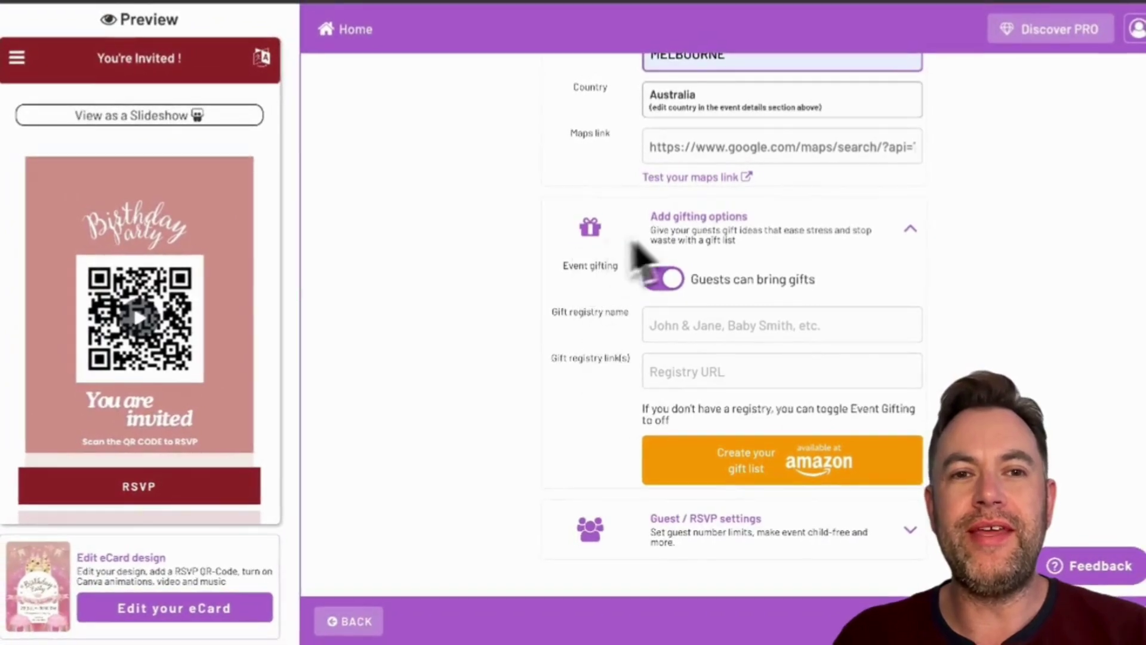
{"action": "left_click", "coordinate": [657, 326]}
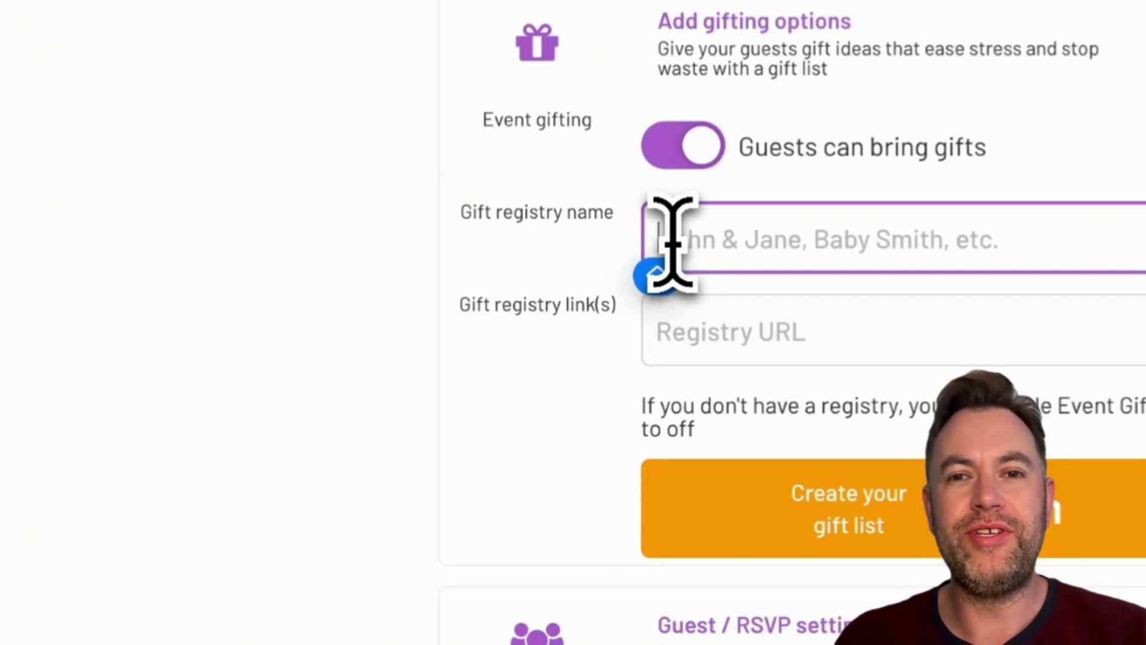
{"action": "left_click", "coordinate": [621, 456]}
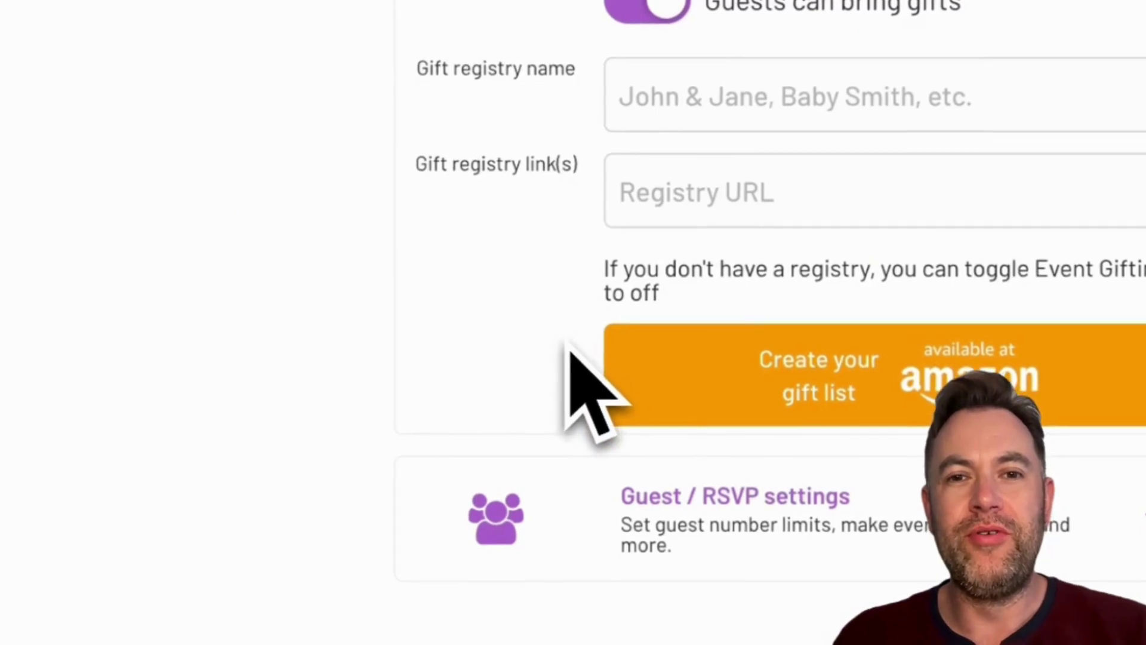
{"action": "key", "text": "Tab"}
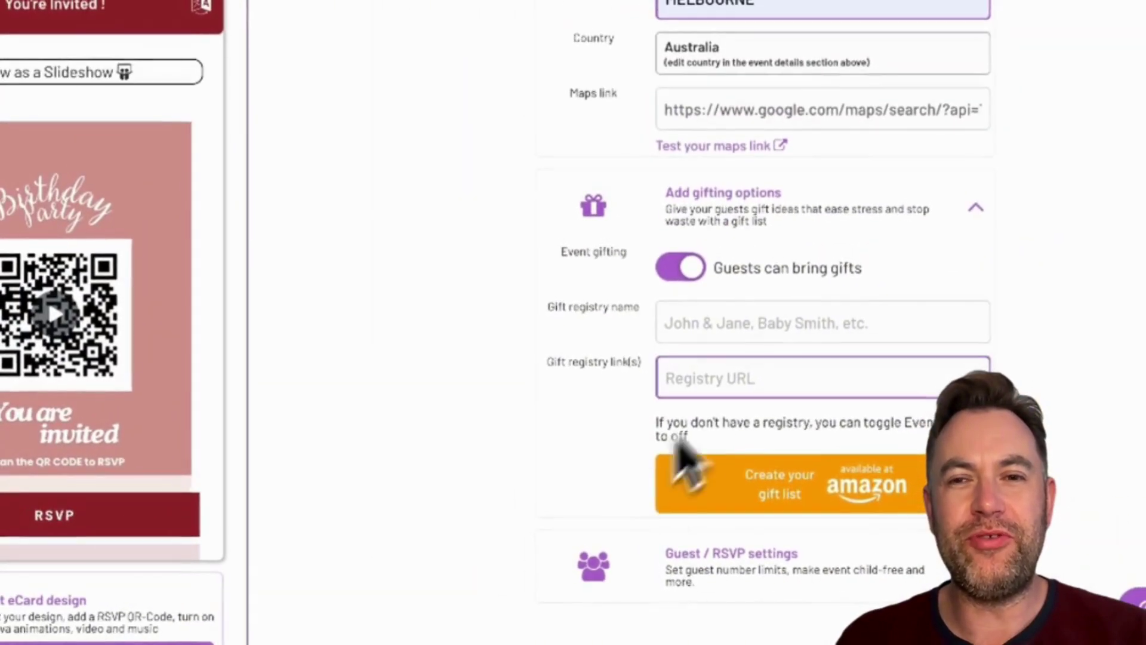
{"action": "left_click", "coordinate": [776, 524]}
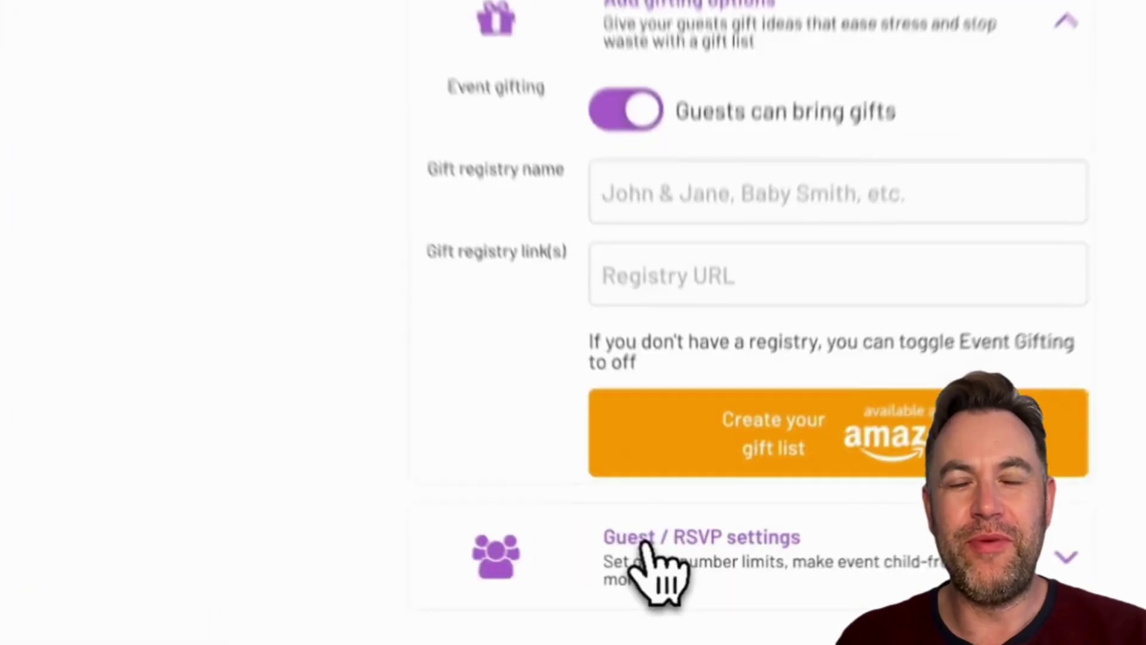
Allow up to 20 guests per invite, leaving dietary info and adults-only switched off.
{"action": "left_click", "coordinate": [696, 561]}
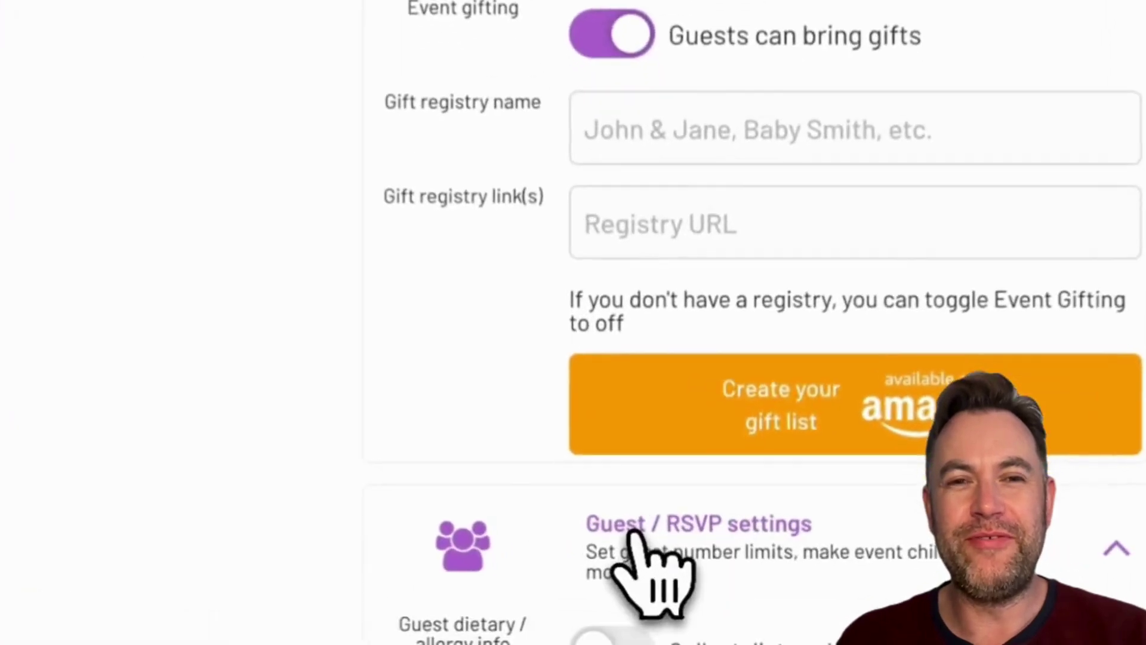
{"action": "scroll", "coordinate": [696, 567], "scroll_direction": "down", "scroll_amount": 4}
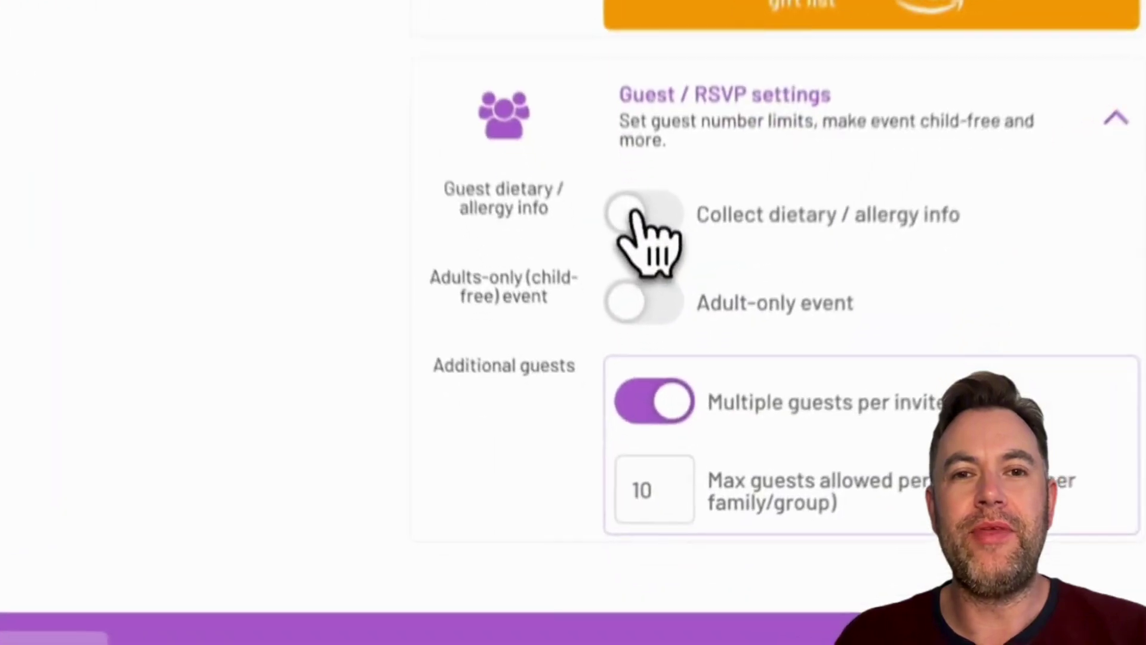
{"action": "left_click", "coordinate": [668, 399]}
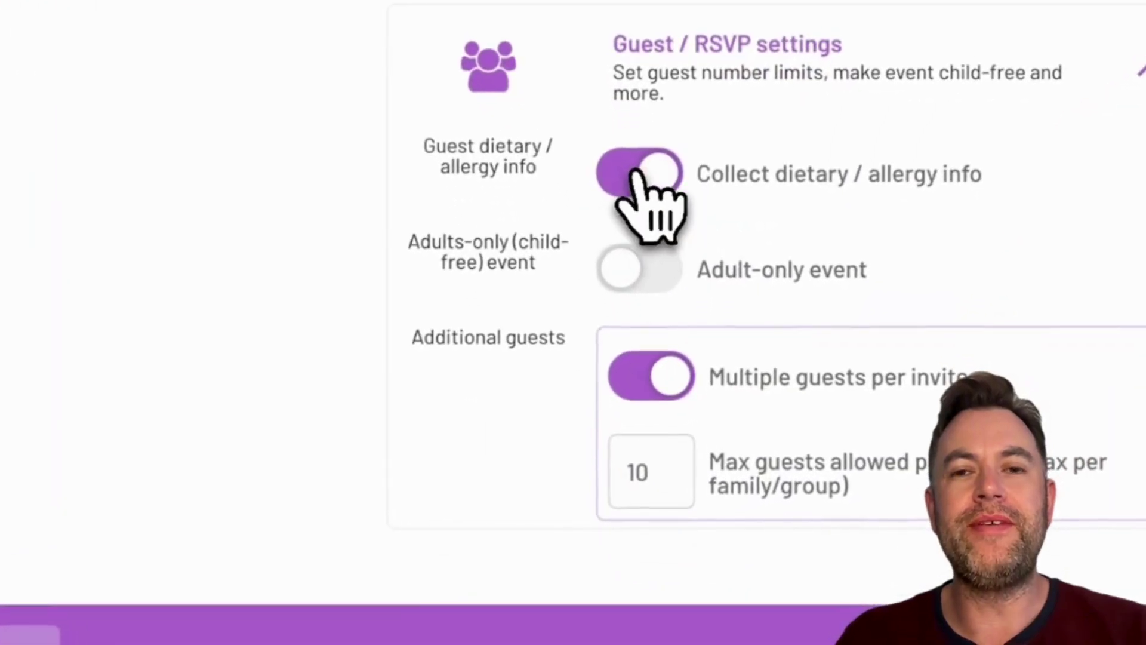
{"action": "left_click", "coordinate": [635, 174]}
{"action": "left_click", "coordinate": [637, 175]}
{"action": "left_click", "coordinate": [636, 173]}
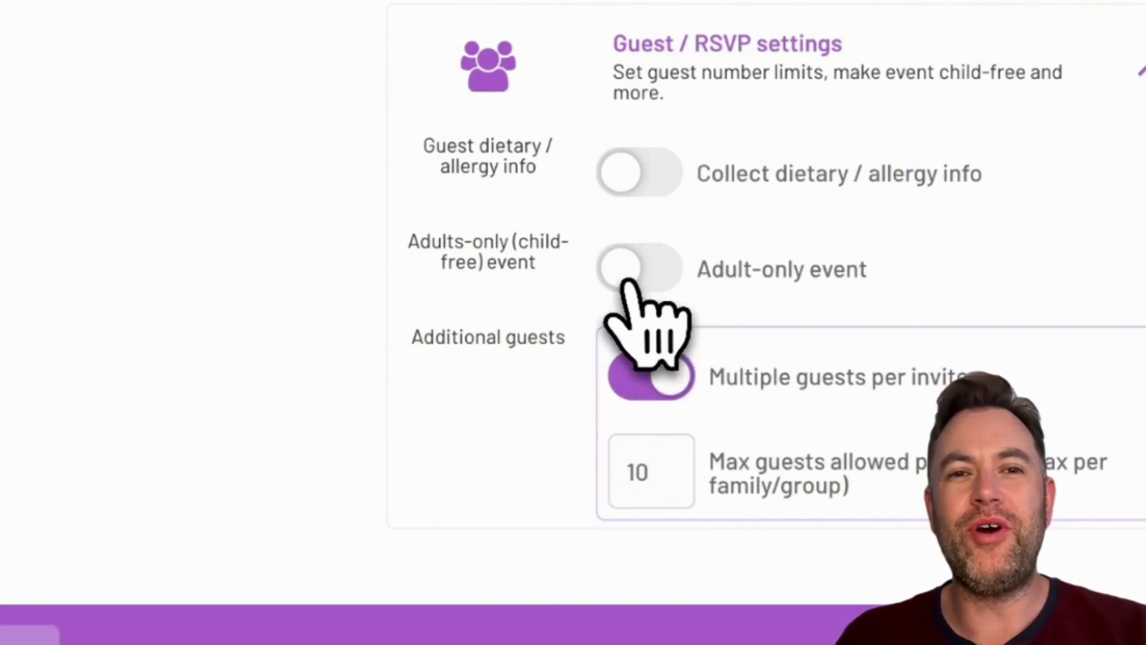
{"action": "left_click", "coordinate": [627, 281]}
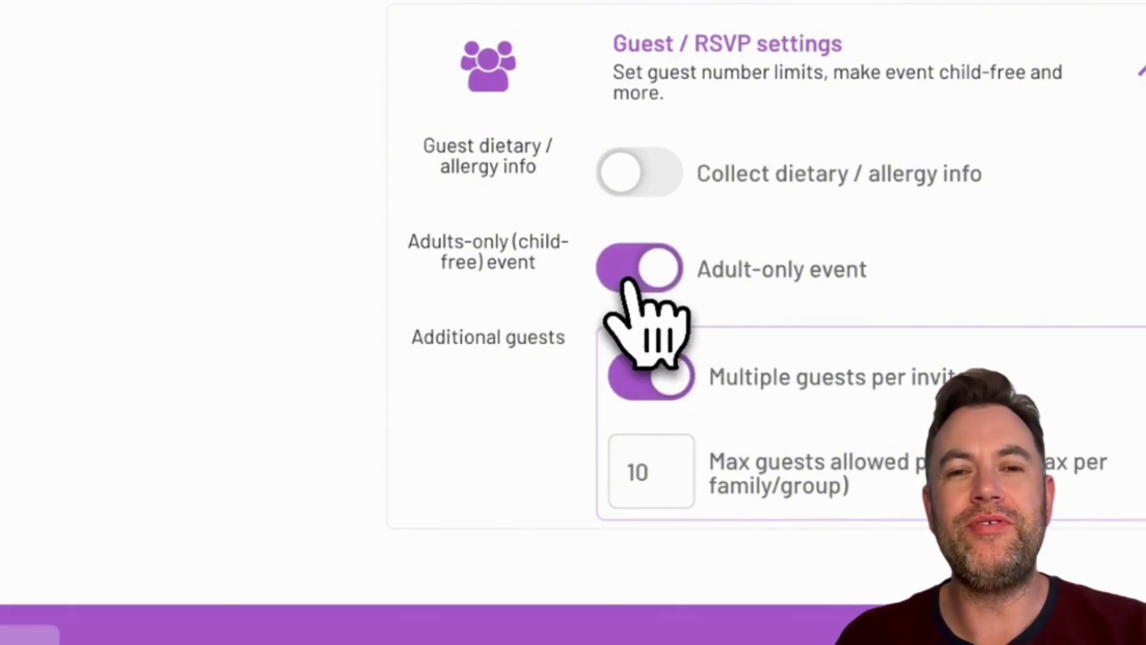
{"action": "left_click", "coordinate": [634, 280]}
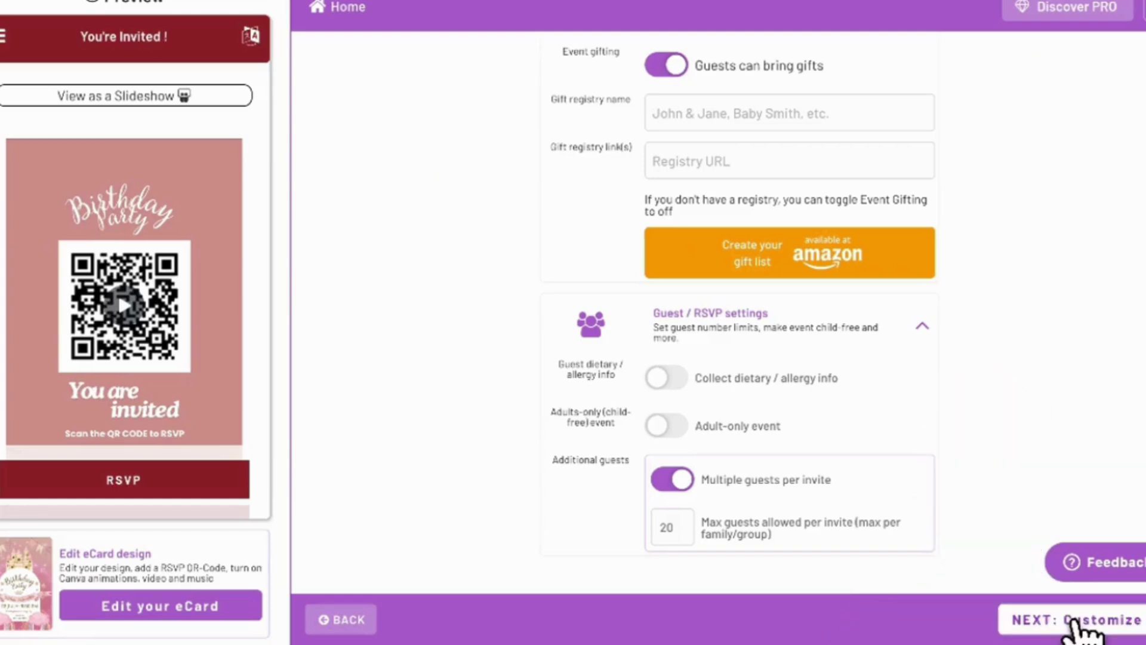
Add HALAL as a meal option.
{"action": "scroll", "coordinate": [1072, 624], "scroll_direction": "down", "scroll_amount": 8}
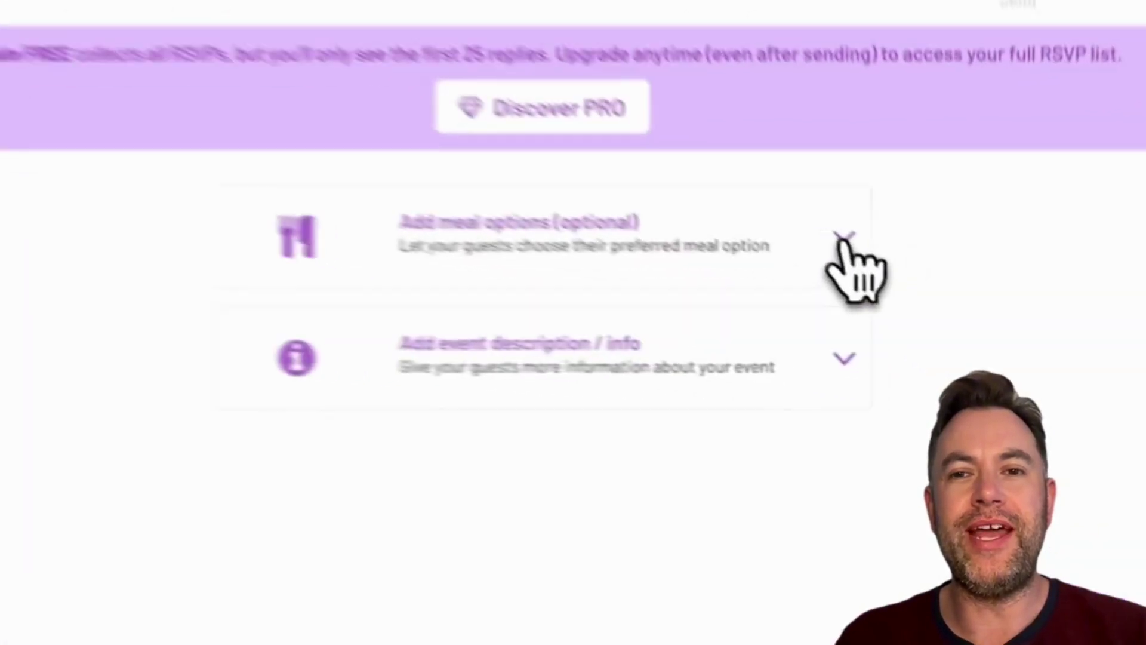
{"action": "left_click", "coordinate": [923, 309]}
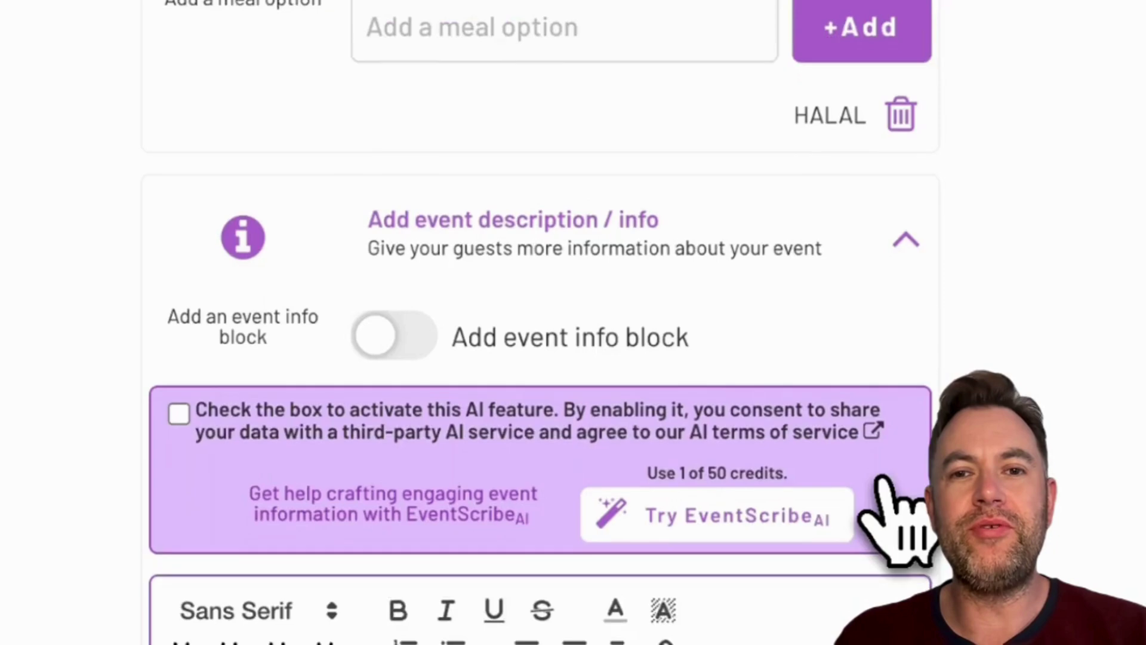
{"action": "scroll", "coordinate": [881, 475], "scroll_direction": "down", "scroll_amount": 5}
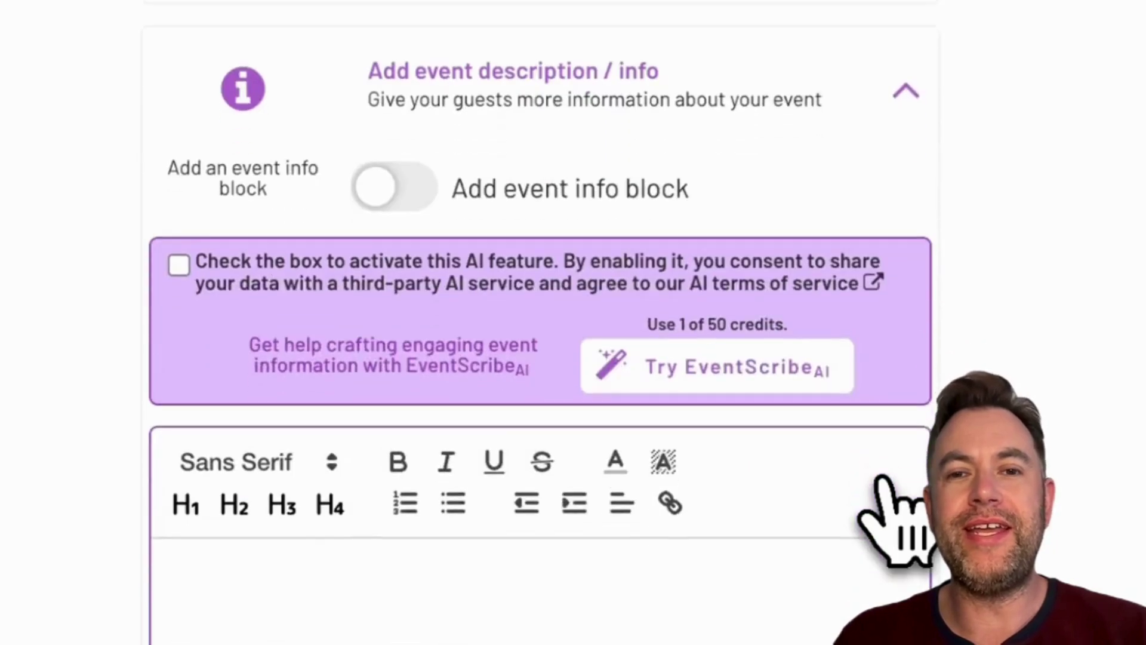
{"action": "scroll", "coordinate": [890, 478], "scroll_direction": "down", "scroll_amount": 2}
Leave the event info block off and proceed to the Style step.
{"action": "left_click", "coordinate": [387, 50]}
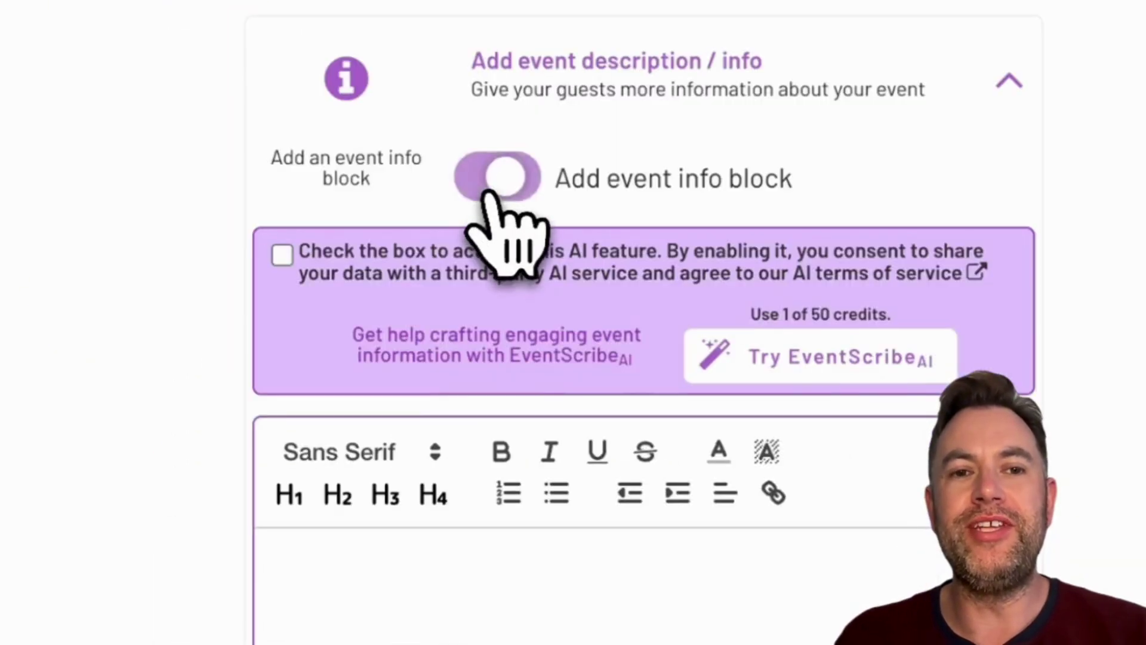
{"action": "left_click", "coordinate": [490, 179]}
{"action": "scroll", "coordinate": [496, 472], "scroll_direction": "down", "scroll_amount": 2}
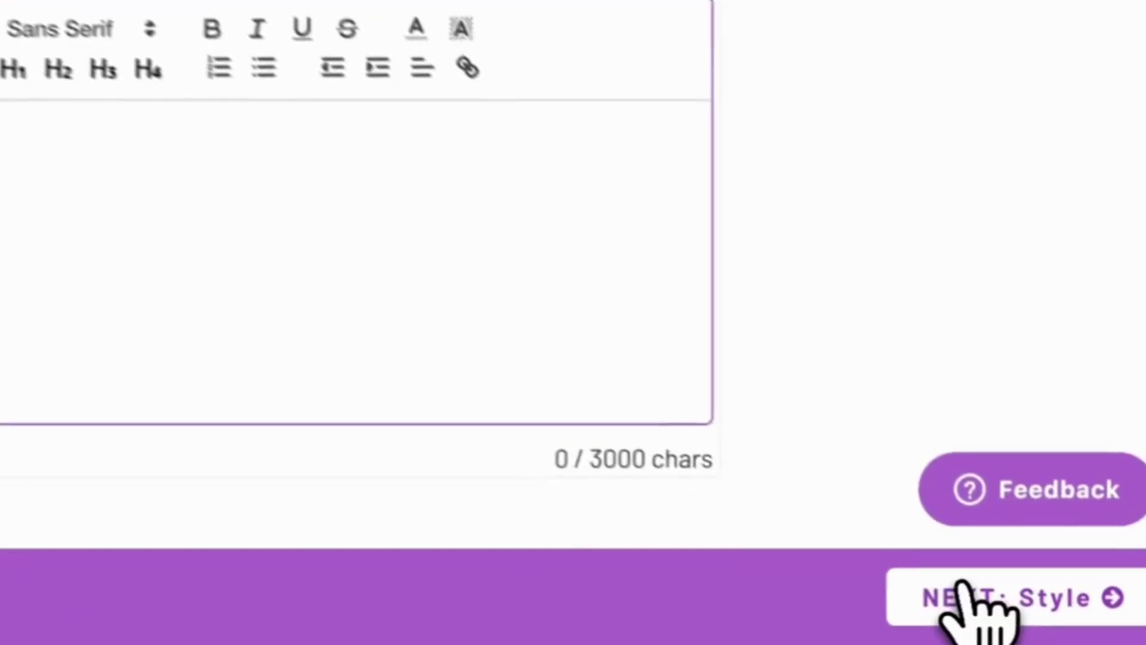
{"action": "left_click", "coordinate": [1062, 616]}
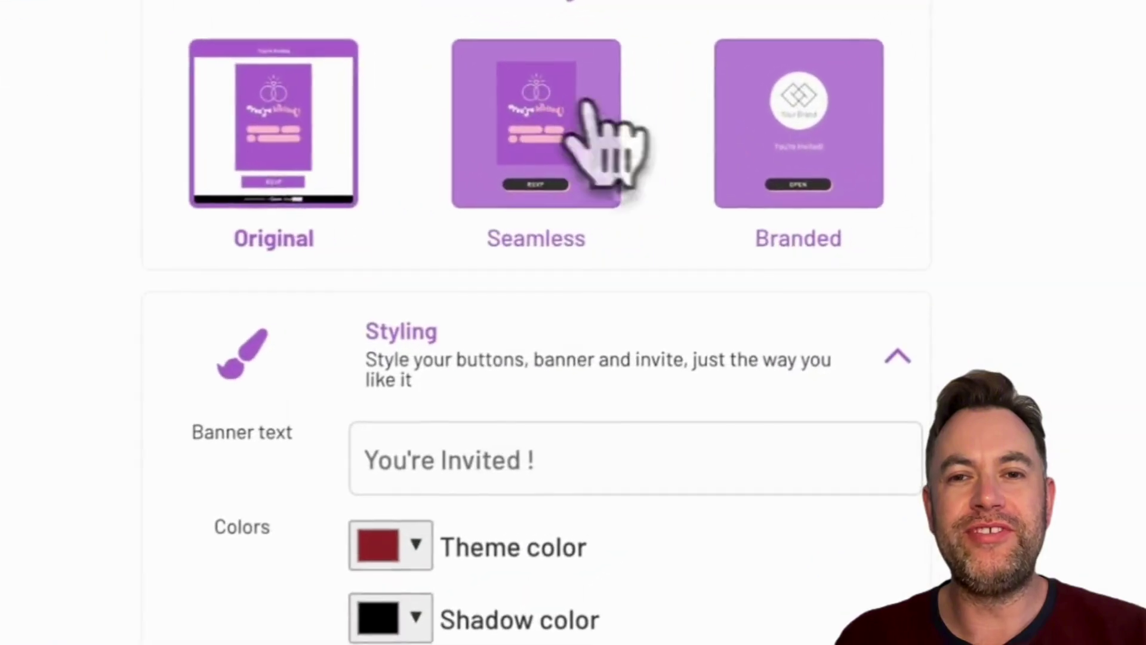
Apply the Seamless theme, expand logo and wallpaper sections without uploading, then reach Publish.
{"action": "left_click", "coordinate": [749, 173]}
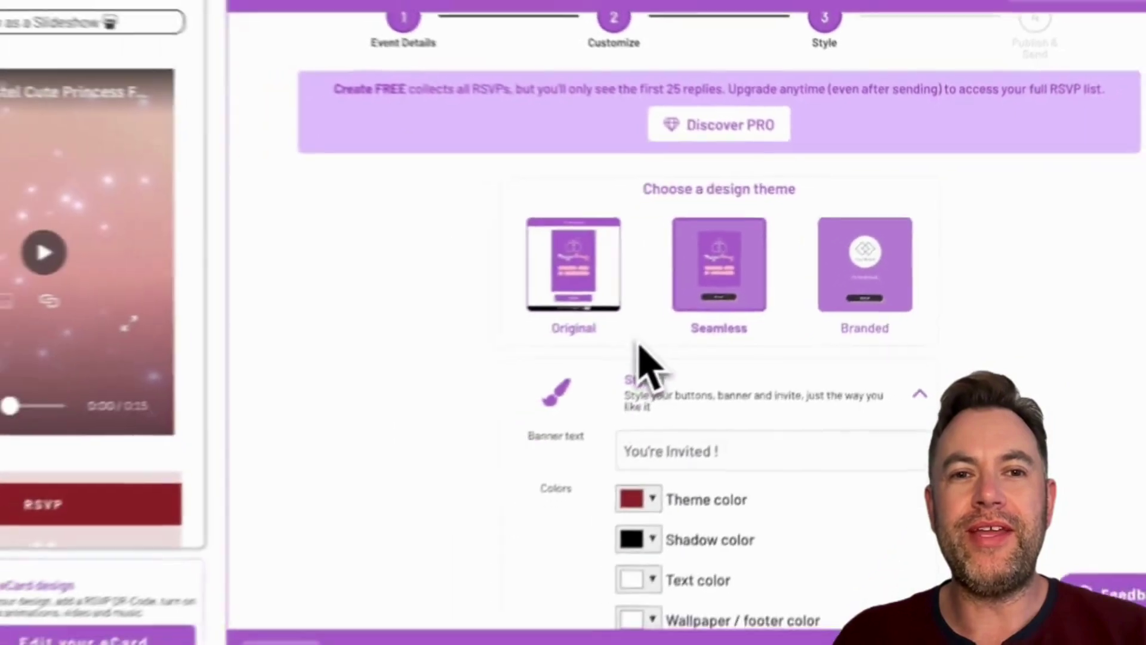
{"action": "scroll", "coordinate": [648, 364], "scroll_direction": "down", "scroll_amount": 2}
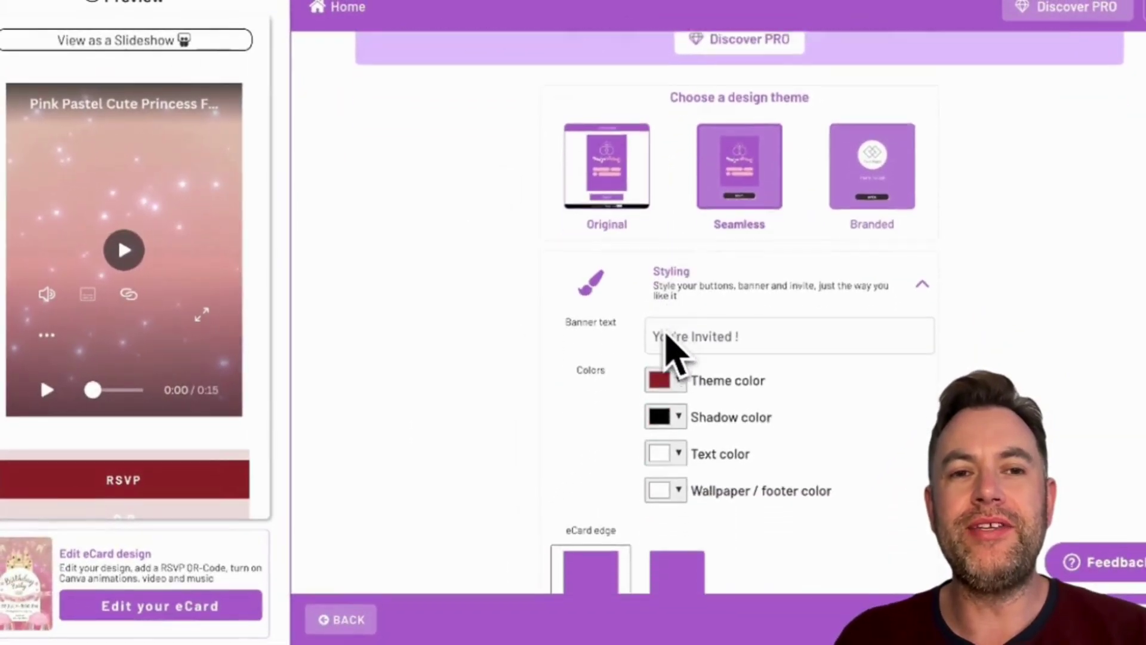
{"action": "scroll", "coordinate": [672, 351], "scroll_direction": "down", "scroll_amount": 2}
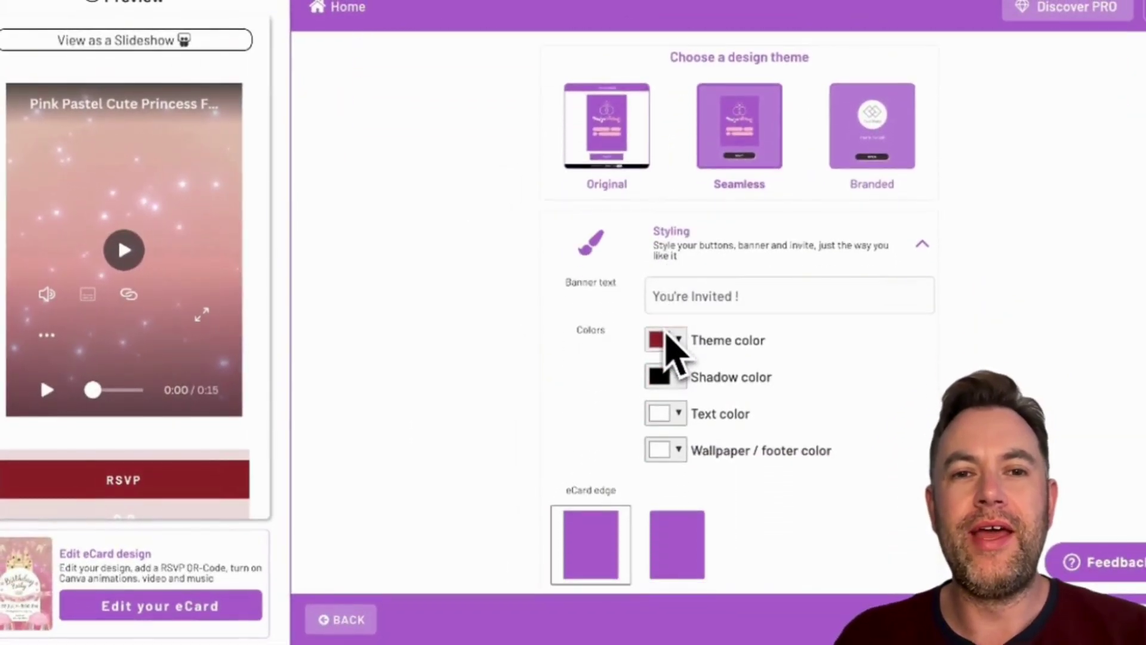
{"action": "scroll", "coordinate": [619, 322], "scroll_direction": "down", "scroll_amount": 1}
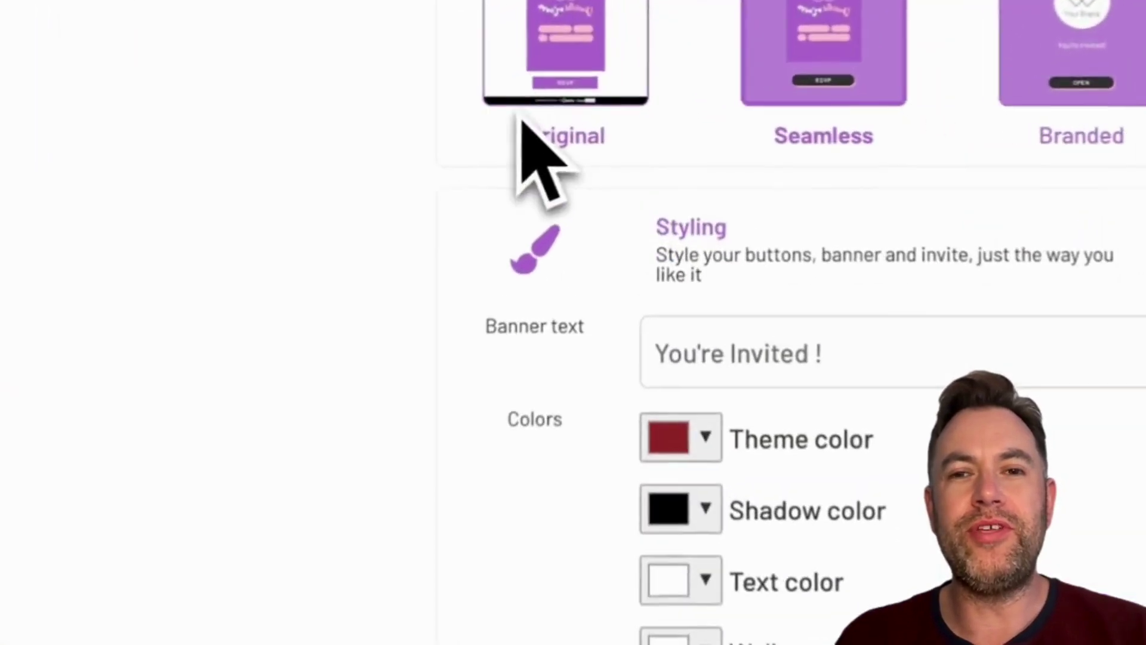
{"action": "scroll", "coordinate": [633, 472], "scroll_direction": "down", "scroll_amount": 2}
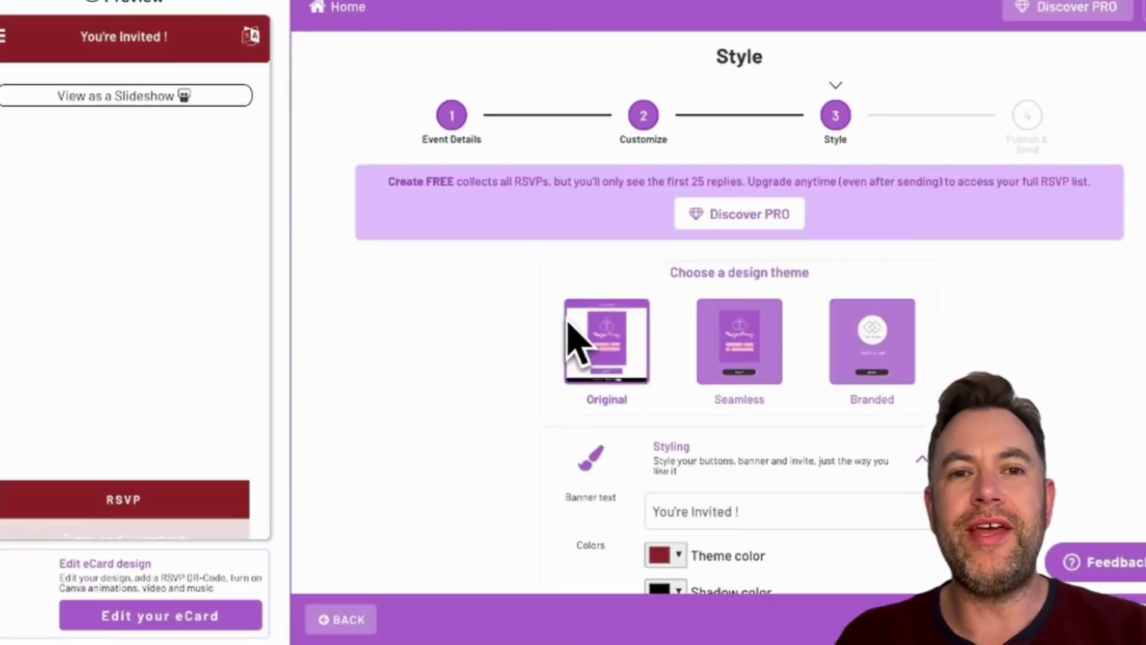
{"action": "scroll", "coordinate": [576, 343], "scroll_direction": "down", "scroll_amount": 2}
{"action": "scroll", "coordinate": [576, 343], "scroll_direction": "down", "scroll_amount": 10}
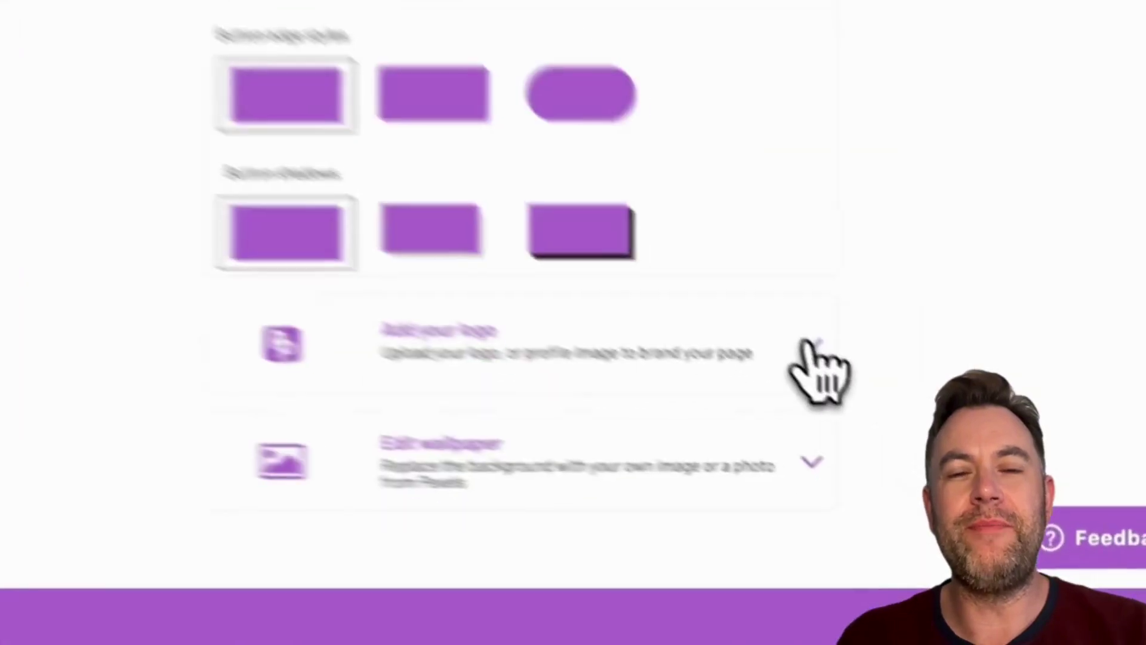
{"action": "left_click", "coordinate": [915, 445]}
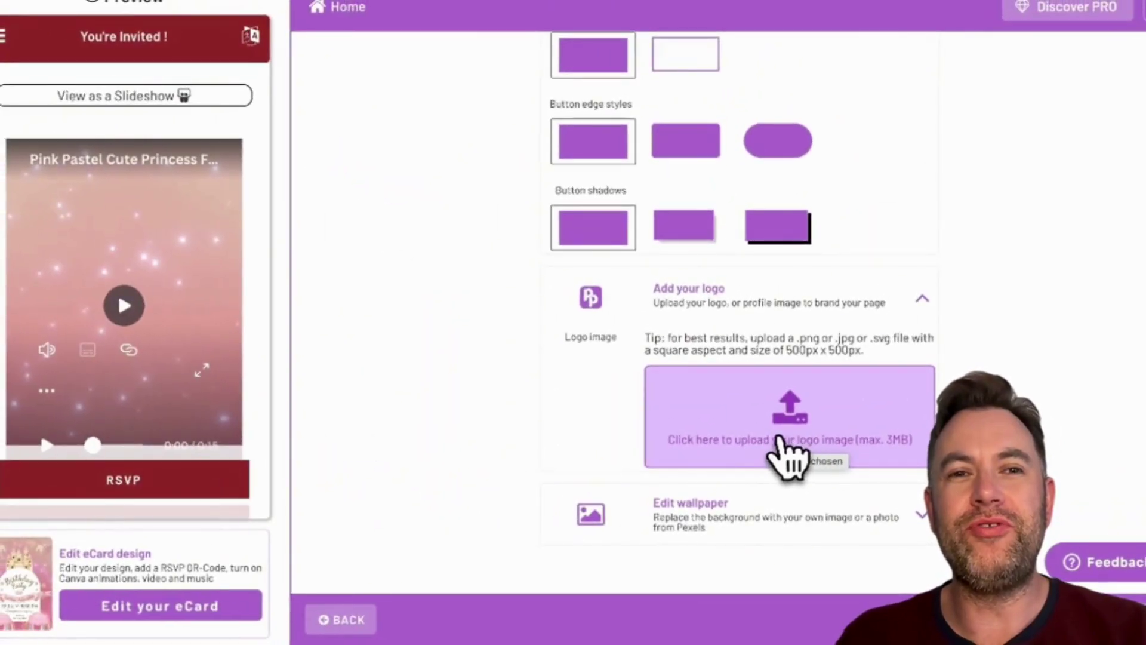
{"action": "left_click", "coordinate": [921, 514]}
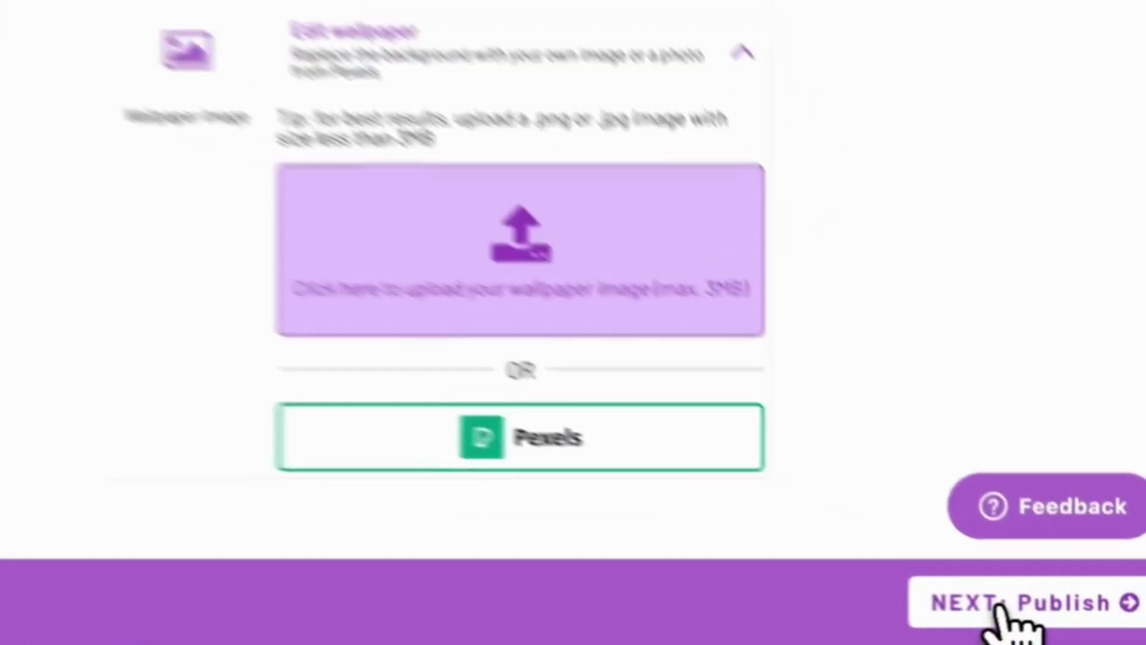
{"action": "left_click", "coordinate": [1074, 621]}
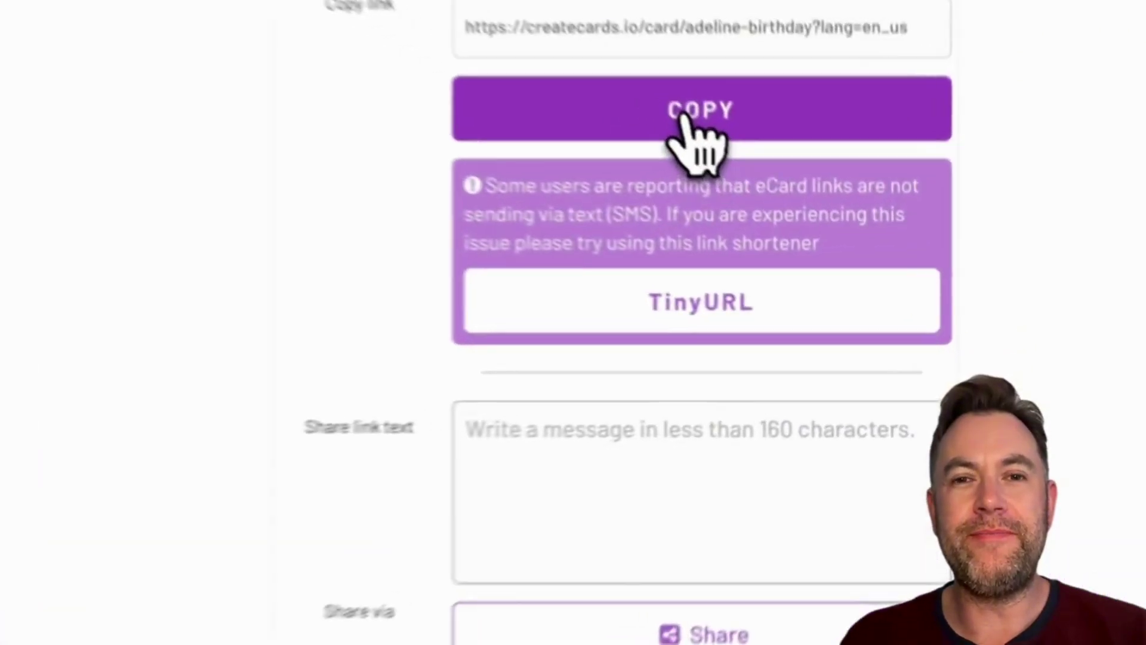
Copy the invite's share link and open it in a new browser tab.
{"action": "left_click", "coordinate": [782, 216]}
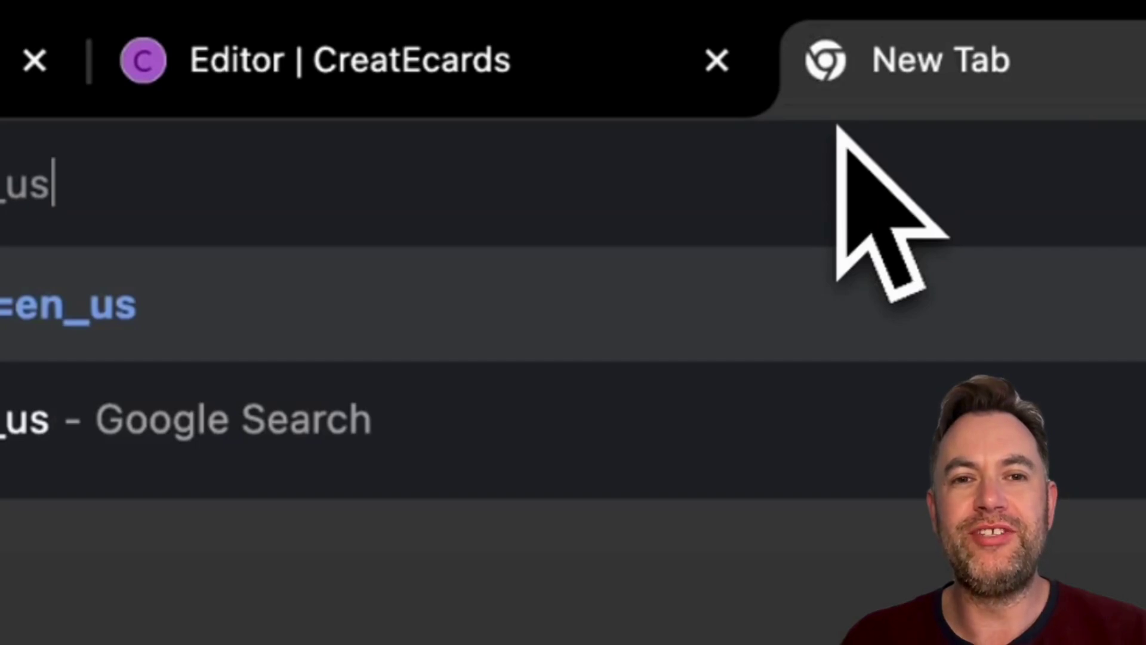
{"action": "key", "text": "Return"}
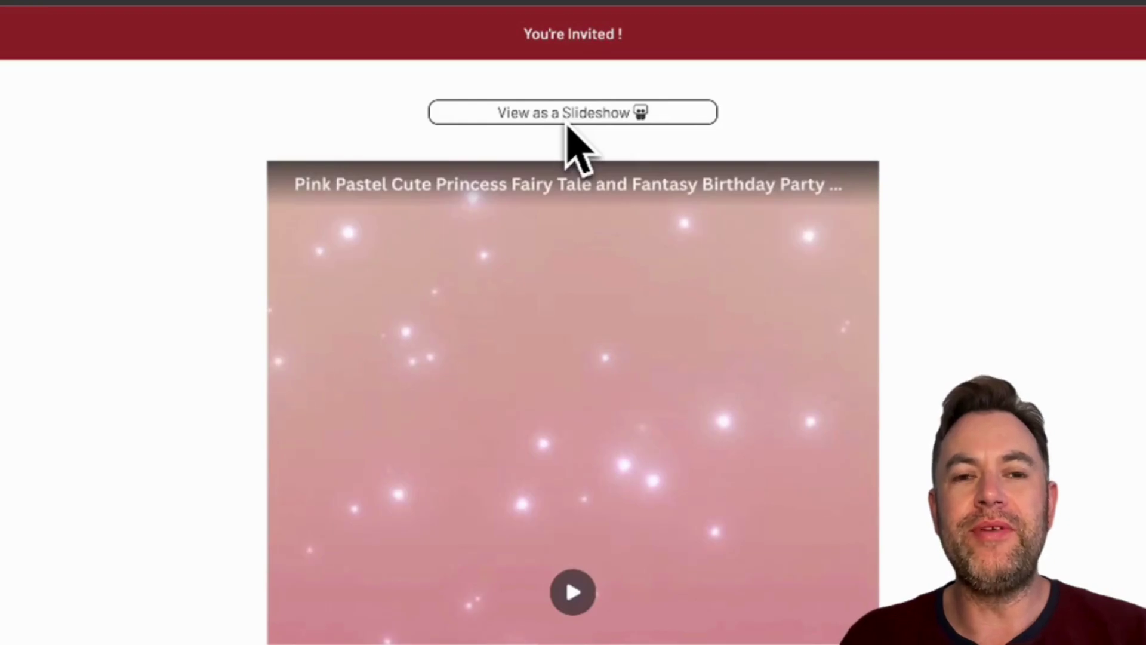
Play the published card as a slideshow and bring up its display language list.
{"action": "left_click", "coordinate": [525, 116]}
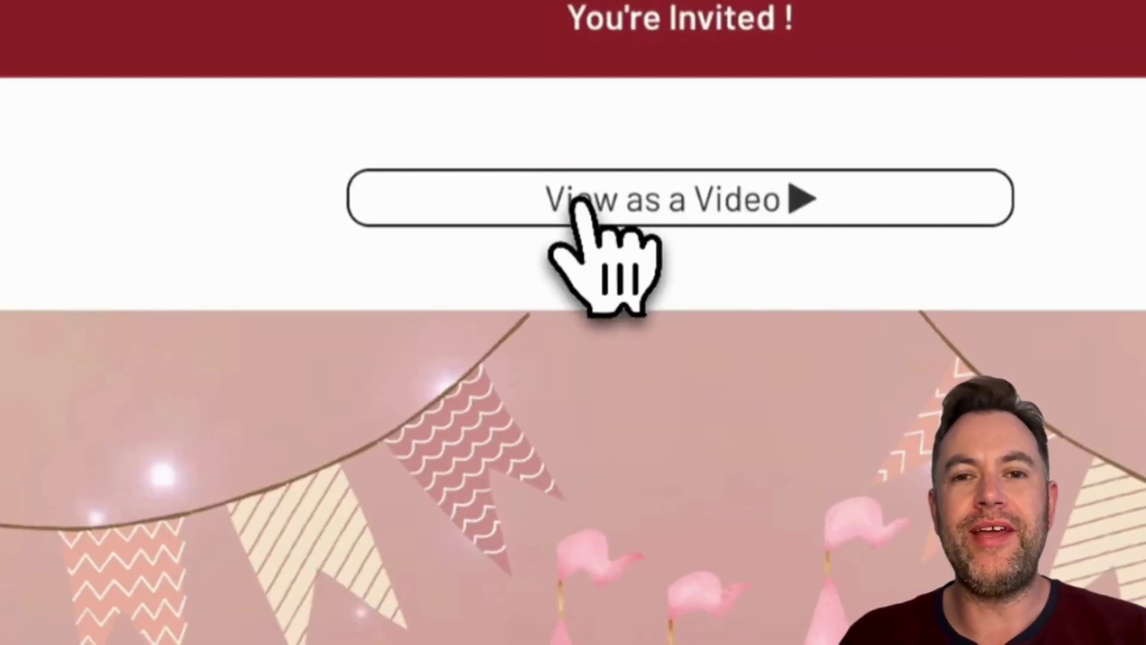
{"action": "scroll", "coordinate": [525, 143], "scroll_direction": "down", "scroll_amount": 1}
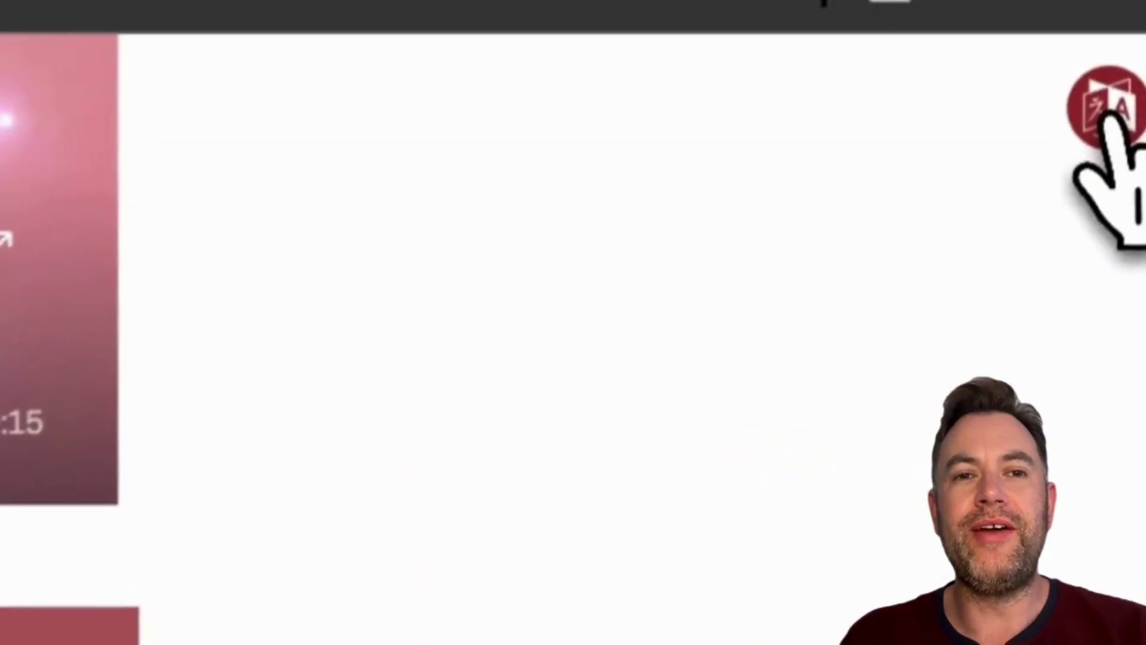
{"action": "left_click", "coordinate": [1101, 101]}
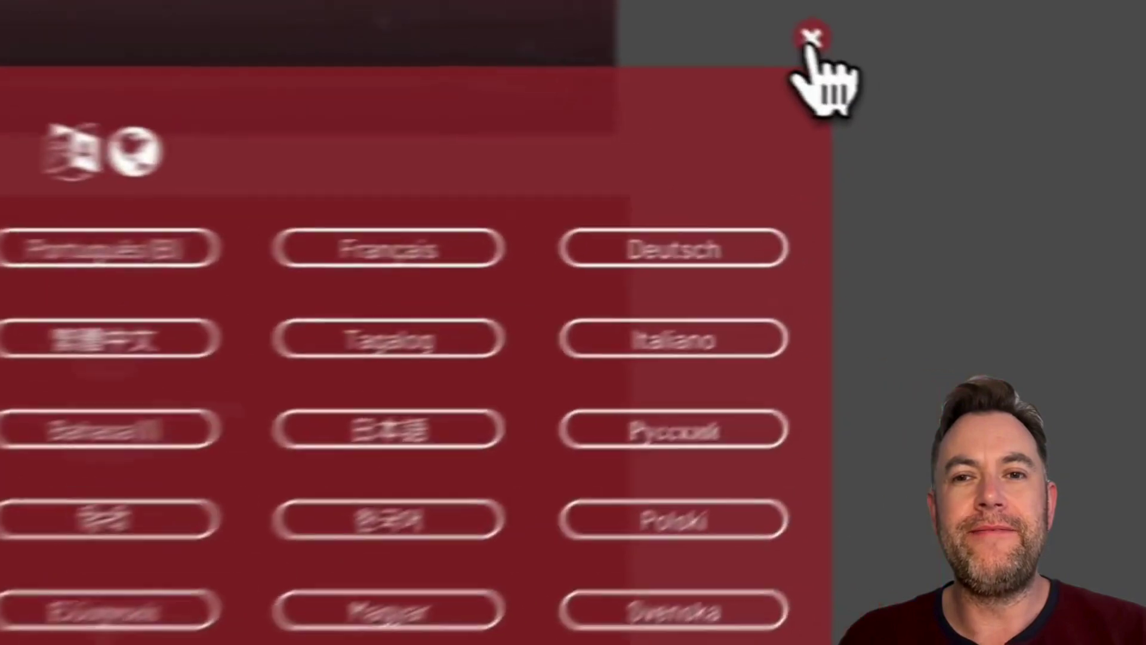
Close the language list, open the RSVP form, then go to the Invitation section.
{"action": "left_click", "coordinate": [995, 99]}
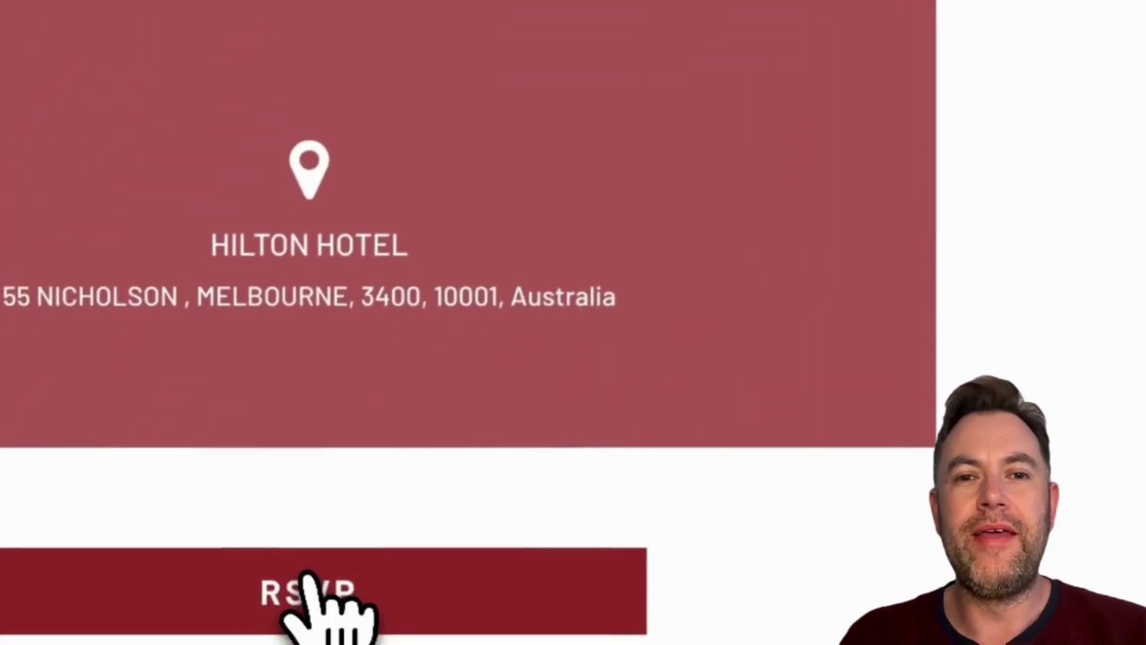
{"action": "left_click", "coordinate": [298, 591]}
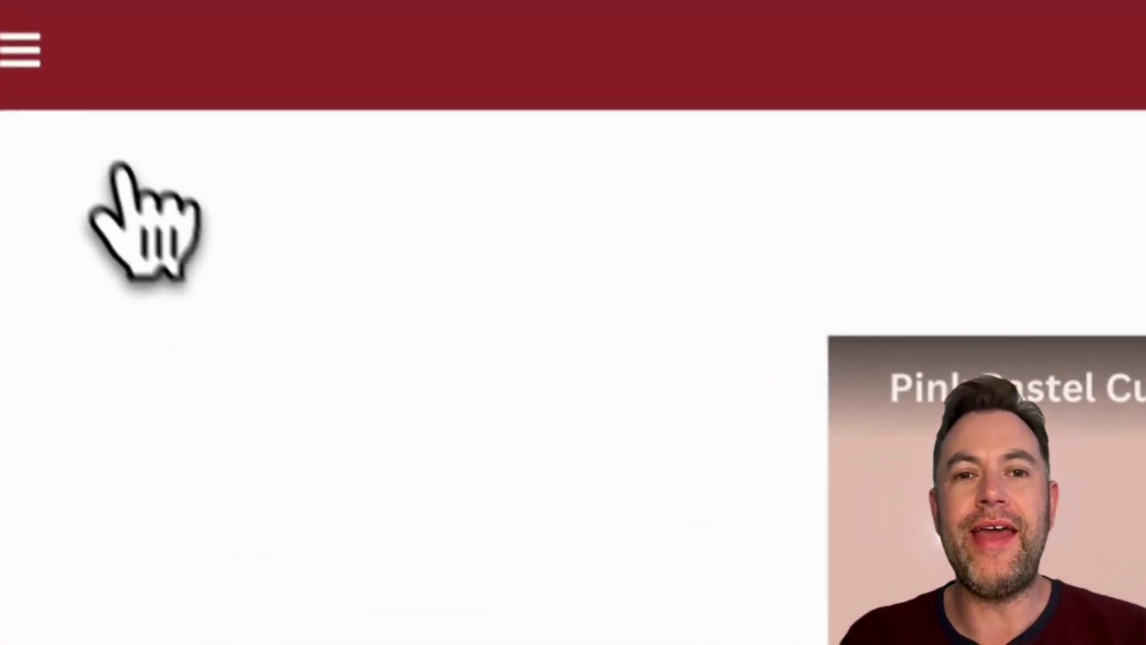
{"action": "left_click", "coordinate": [20, 52]}
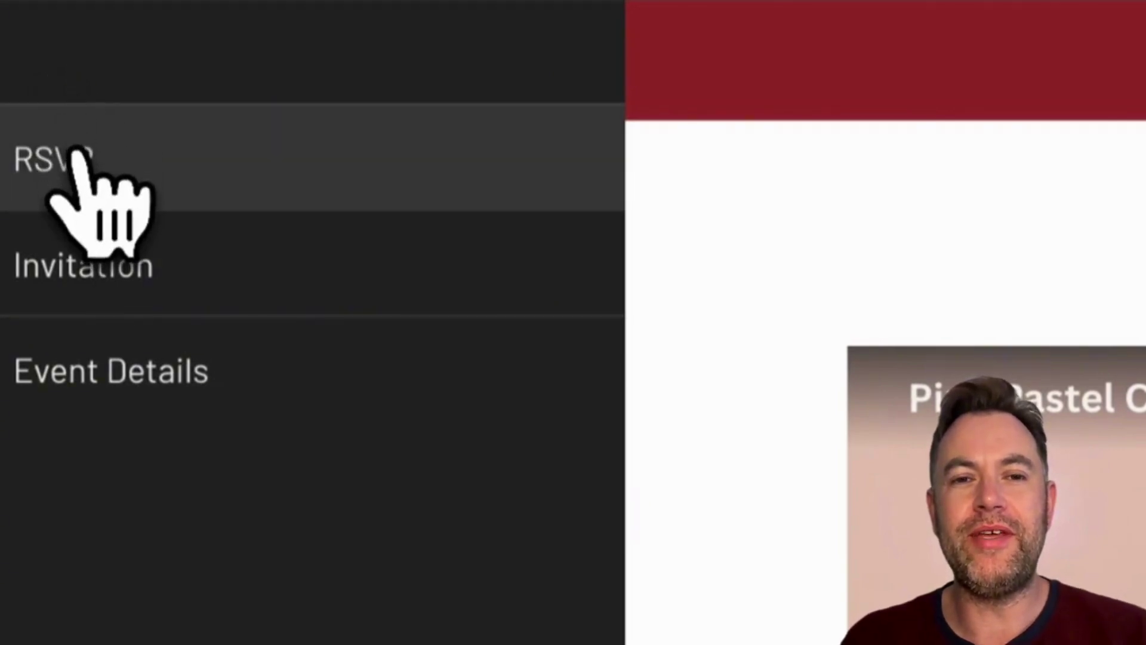
{"action": "left_click", "coordinate": [90, 260]}
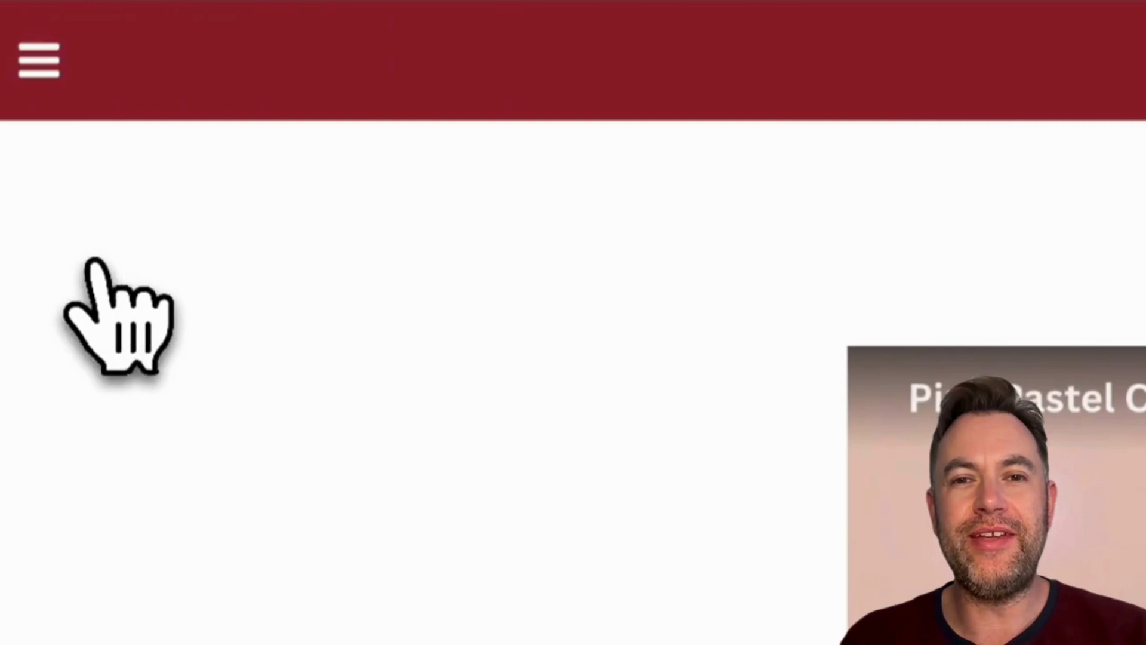
Jump to Event Details (August 26, 2024, 7:30 pm, Hilton Hotel) and scroll to the footer.
{"action": "left_click", "coordinate": [39, 57]}
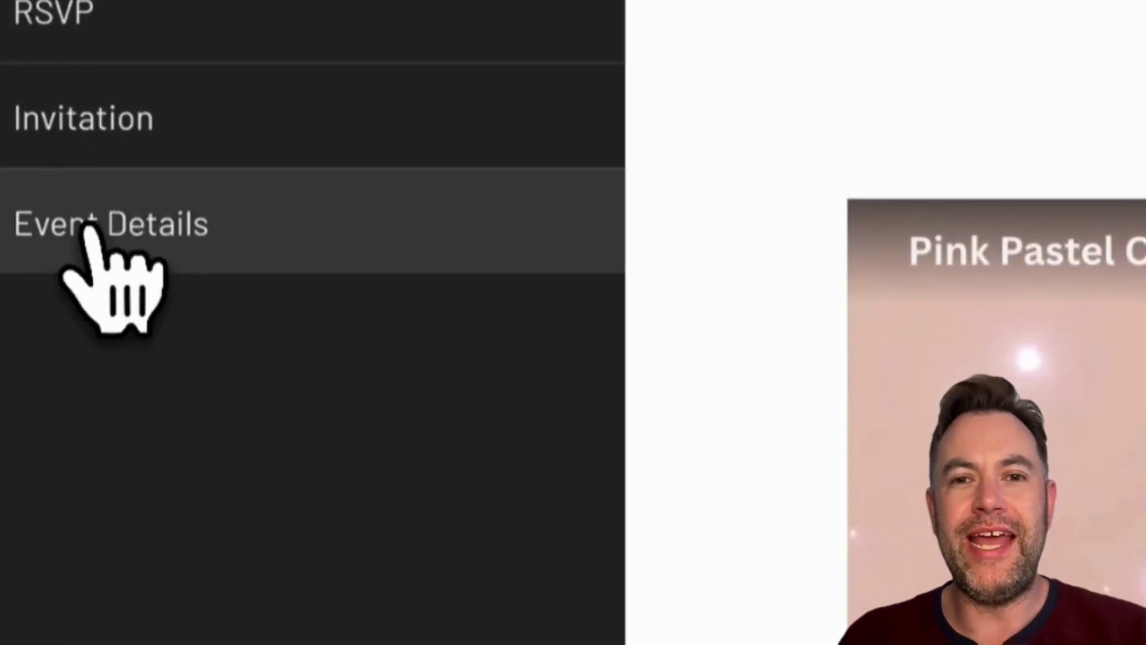
{"action": "left_click", "coordinate": [103, 236]}
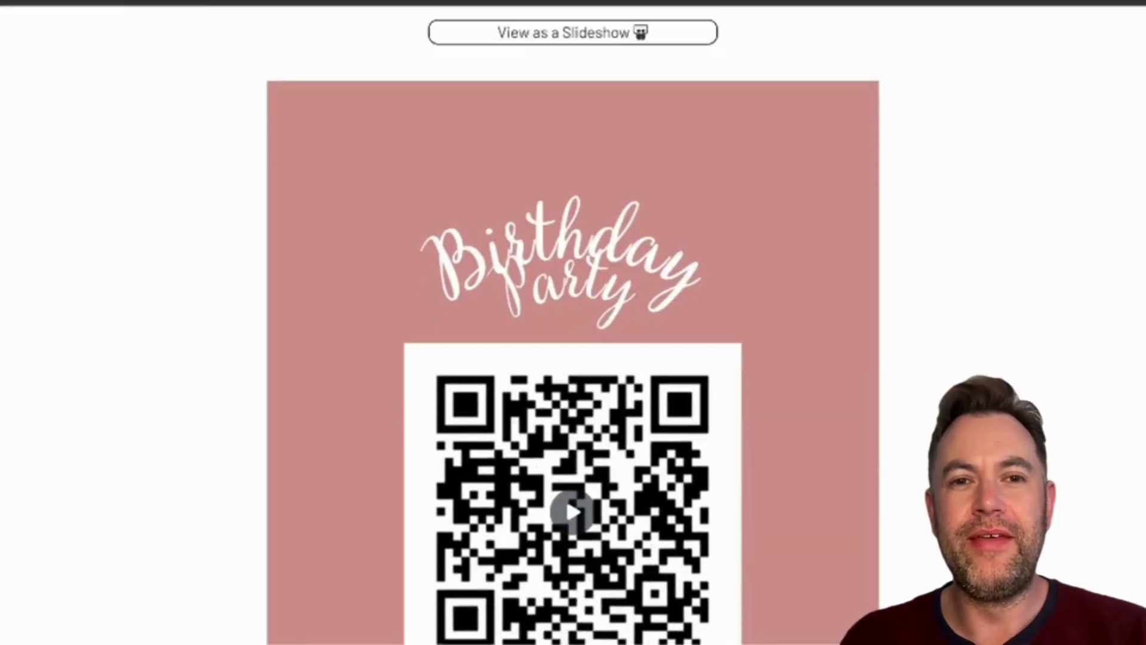
{"action": "scroll", "coordinate": [573, 323], "scroll_direction": "down", "scroll_amount": 8}
{"action": "scroll", "coordinate": [442, 352], "scroll_direction": "down", "scroll_amount": 4}
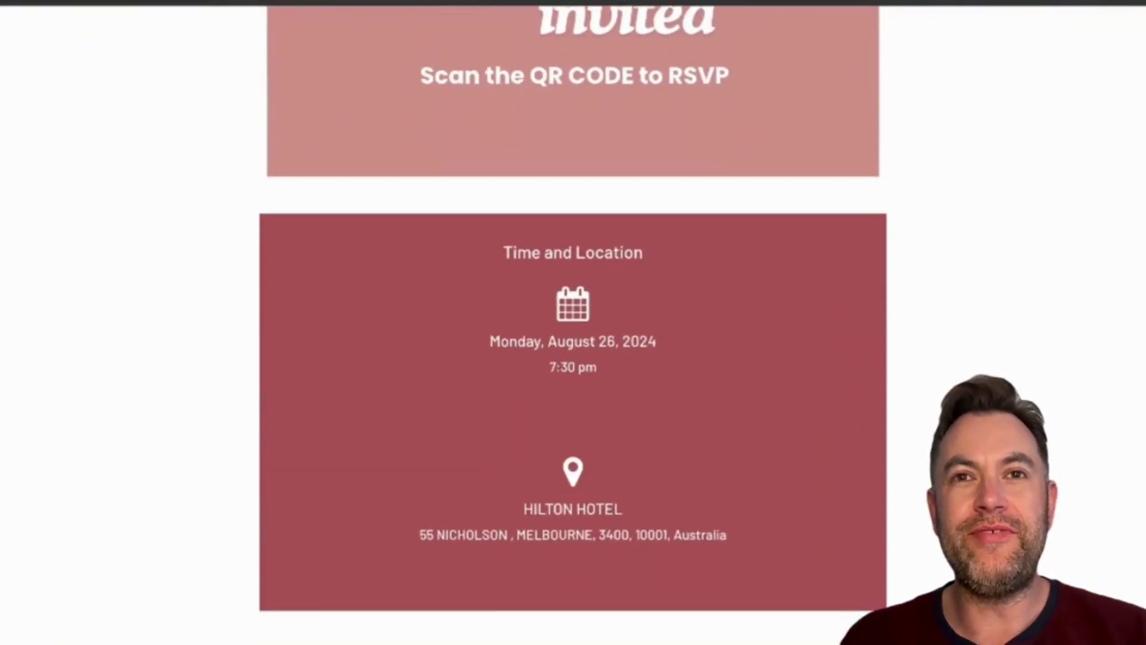